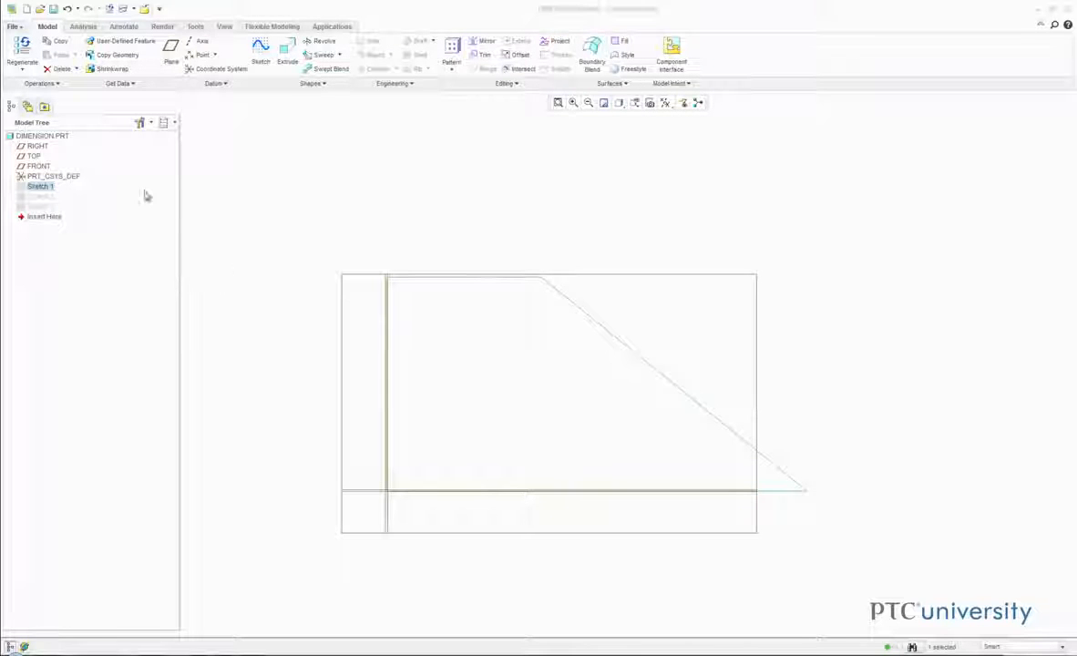
- Open the definition of Sketch 1 for editing and dimension its horizontal upper edge with a length of 75
{"action": "right_click", "coordinate": [51, 188]}
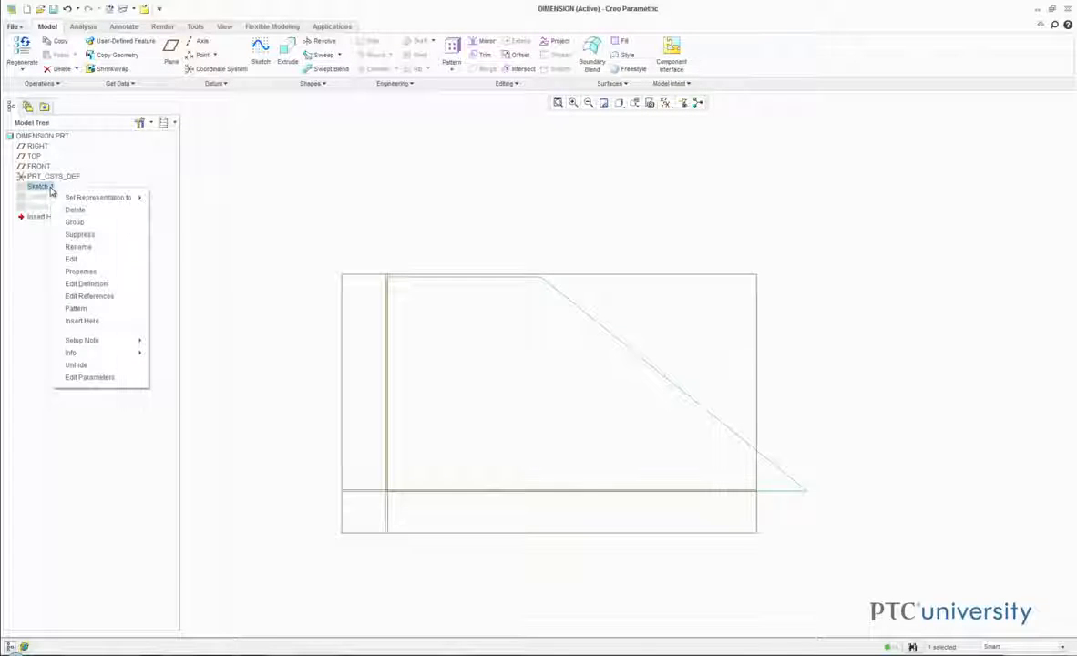
{"action": "left_click", "coordinate": [108, 285]}
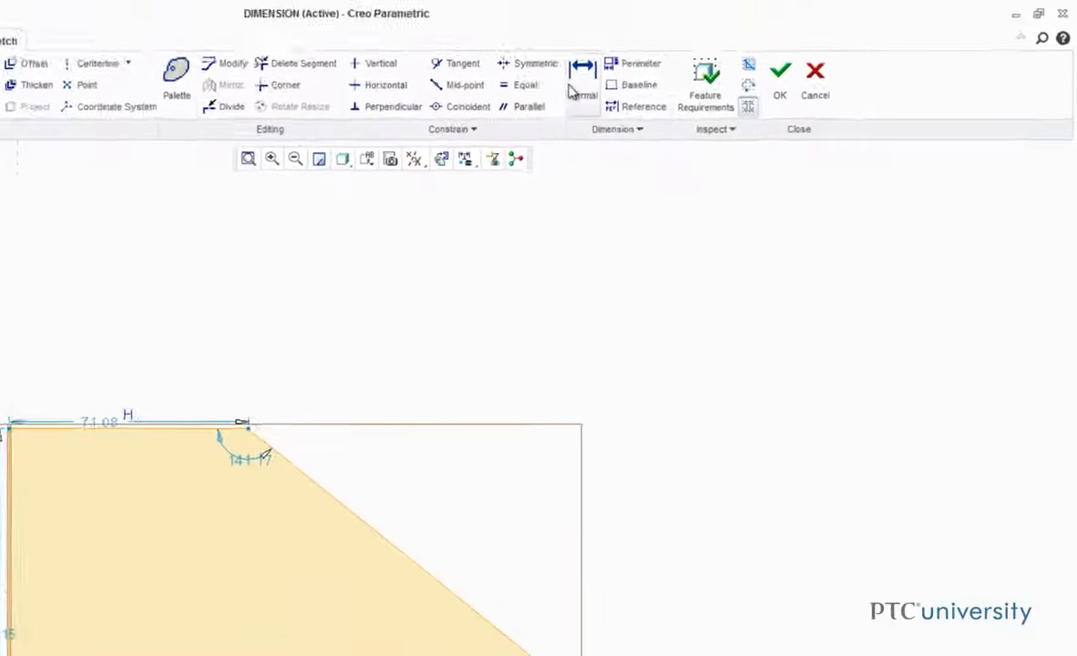
{"action": "left_click", "coordinate": [576, 88]}
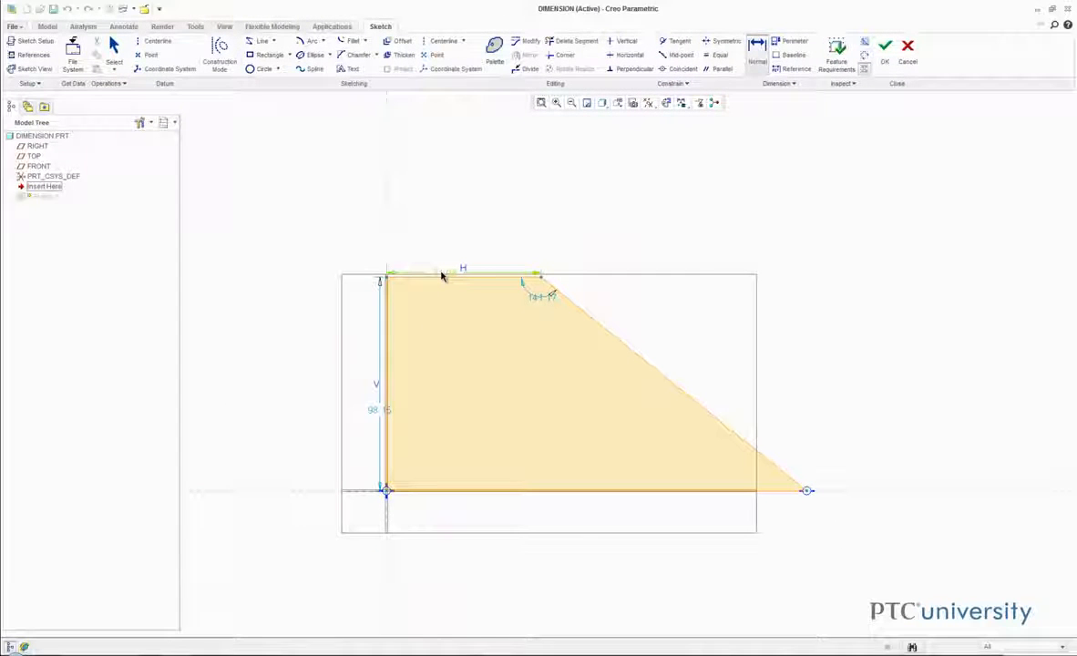
{"action": "left_click", "coordinate": [441, 274]}
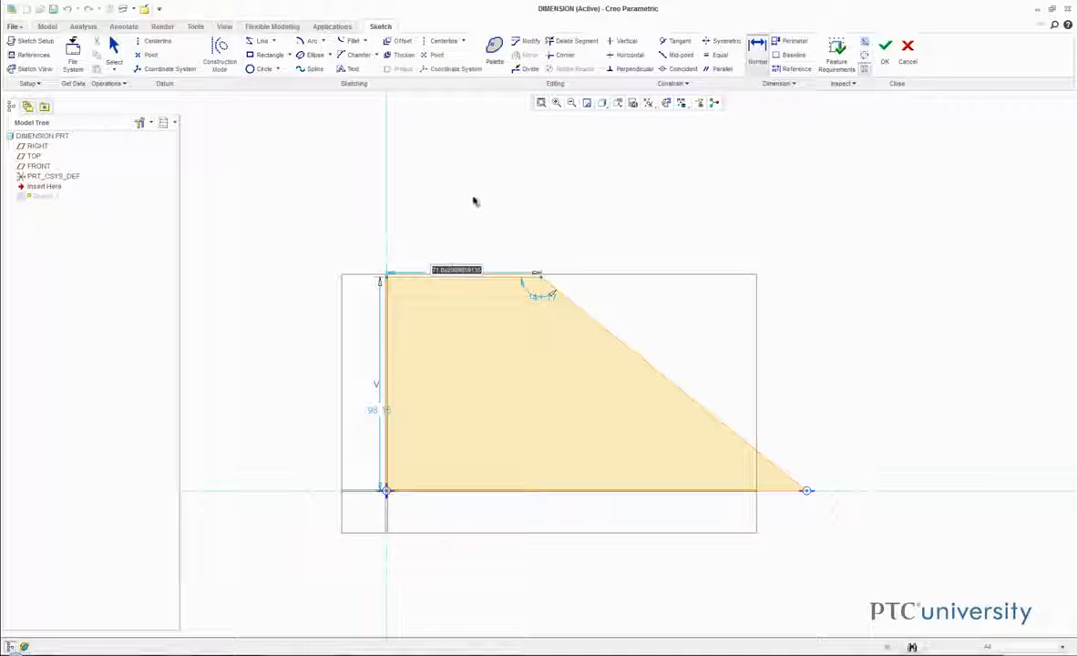
{"action": "type", "text": "75"}
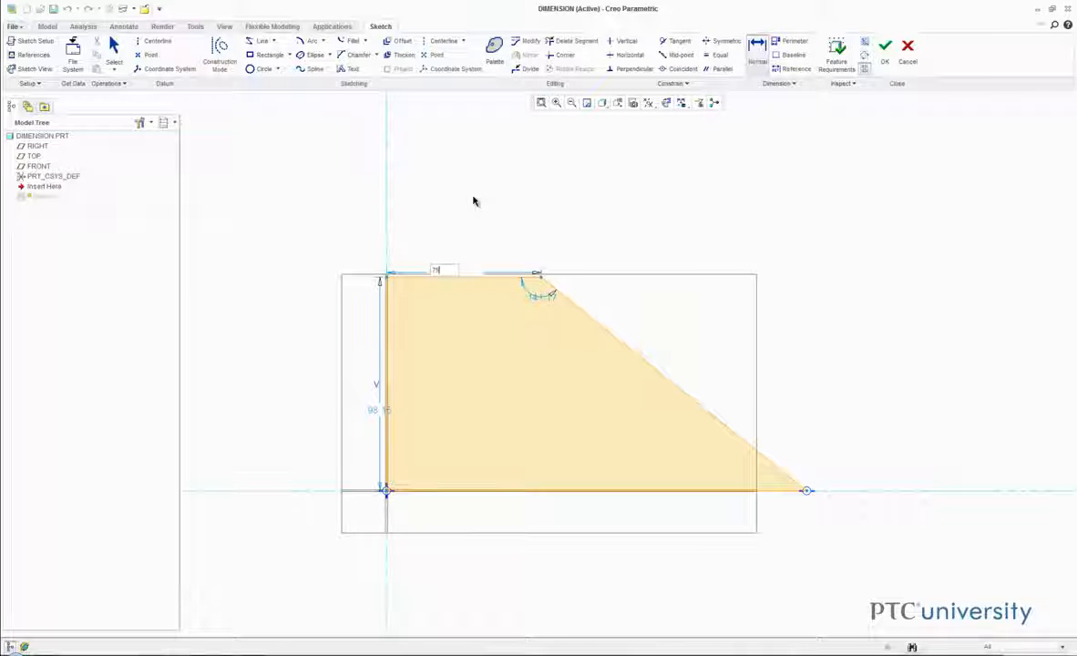
{"action": "key", "text": "Return"}
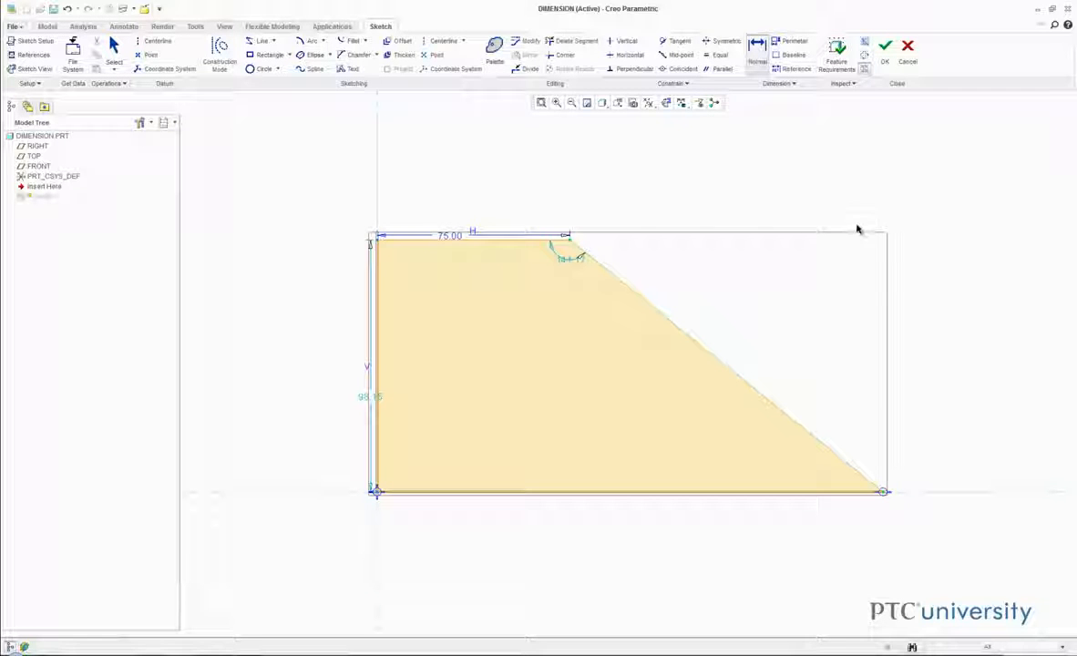
- Dimension the sloped edge of the profile along its length and set it to 160
{"action": "middle_click", "coordinate": [807, 268]}
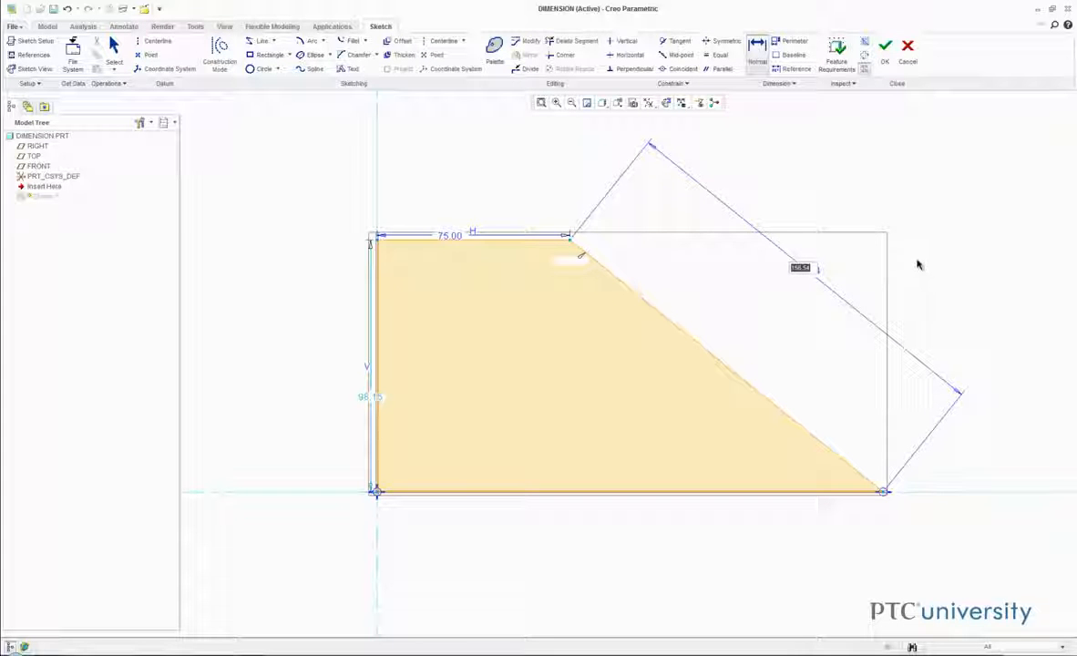
{"action": "type", "text": "18"}
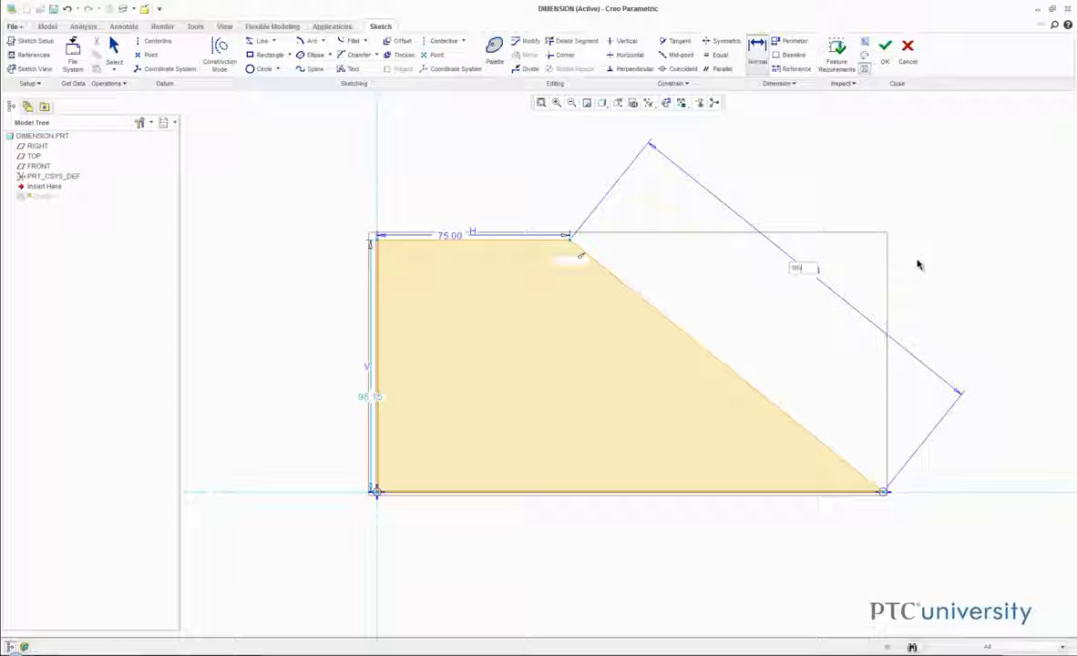
{"action": "type", "text": "0"}
{"action": "key", "text": "Return"}
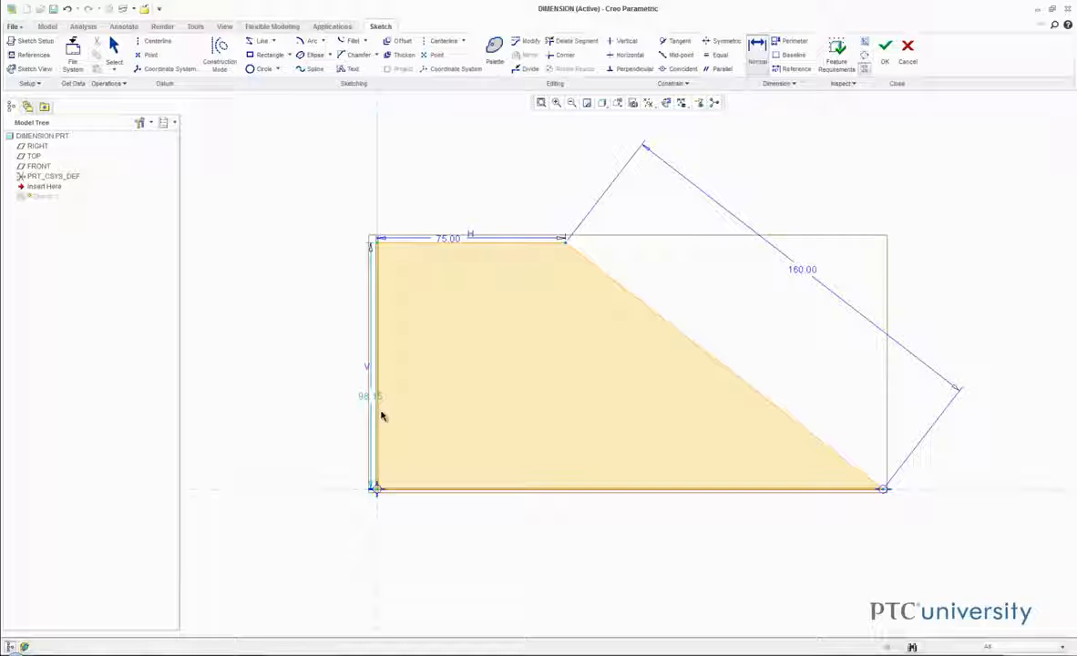
- Dimension the vertical edge of the profile and set its height to 100
{"action": "middle_click", "coordinate": [299, 385]}
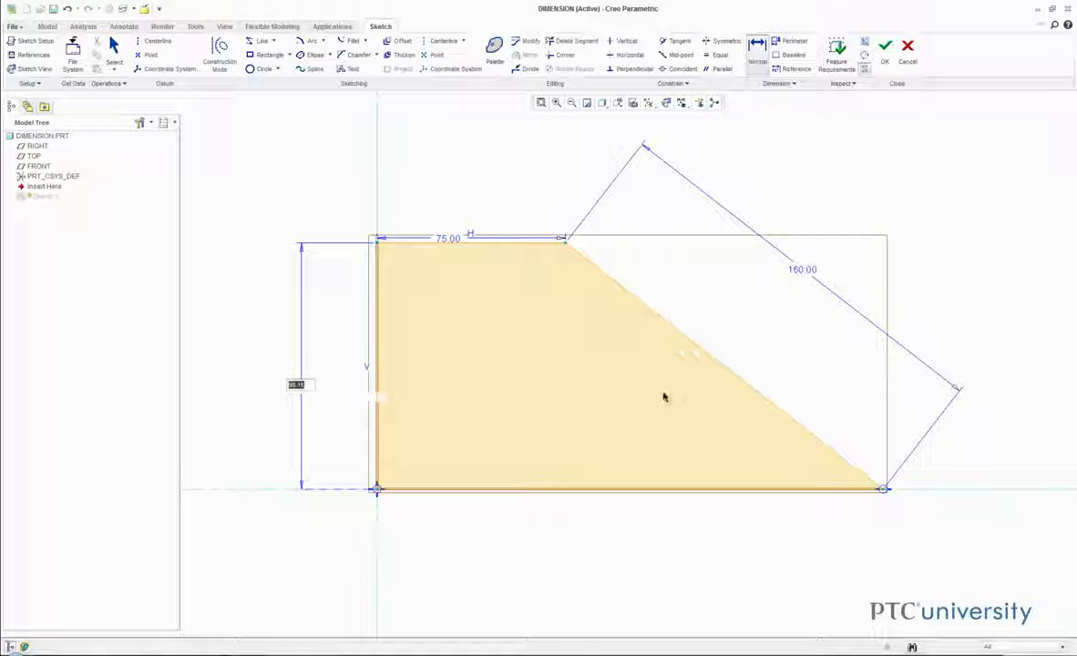
{"action": "type", "text": "100"}
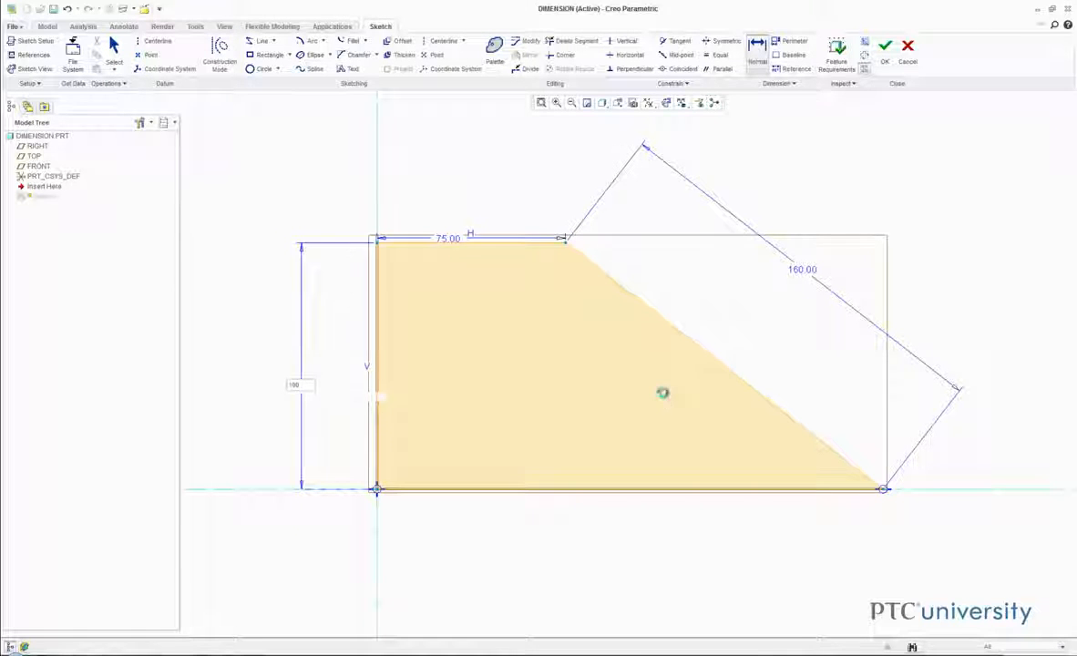
{"action": "key", "text": "Return"}
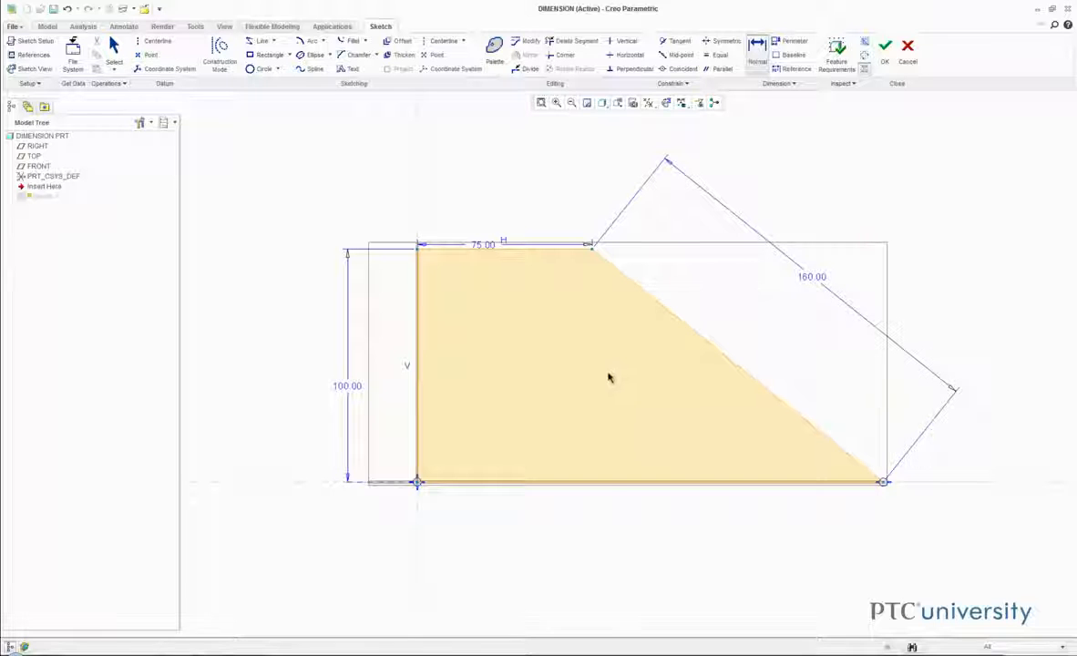
- Try to dimension the profile's lower edge, and delete that dimension to resolve the sketch conflict
{"action": "middle_click", "coordinate": [628, 561]}
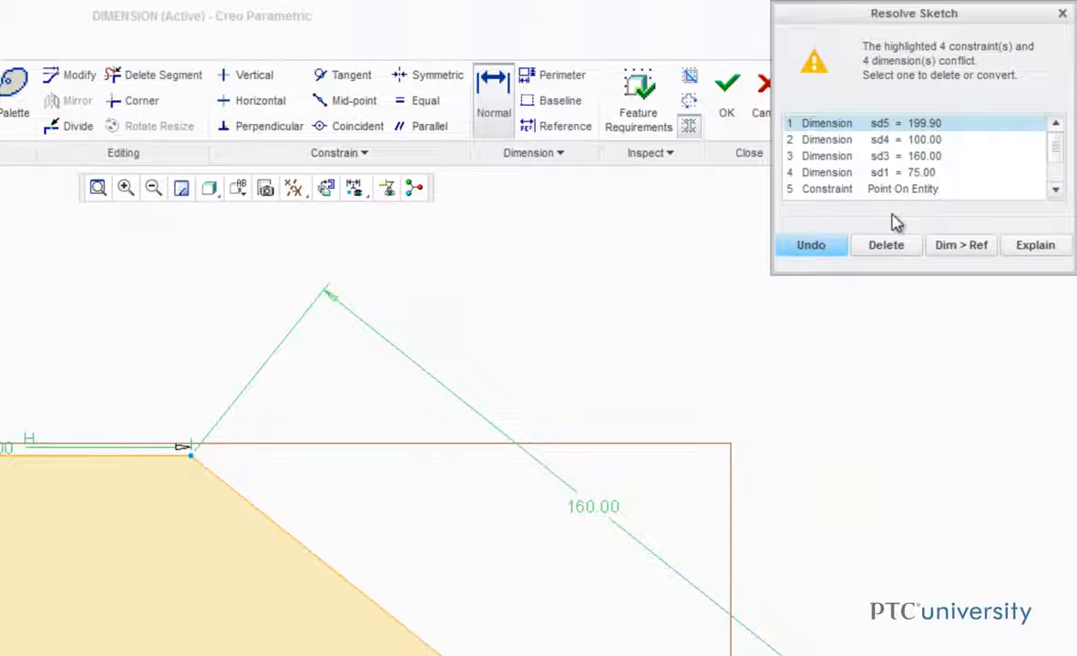
{"action": "left_click", "coordinate": [883, 246]}
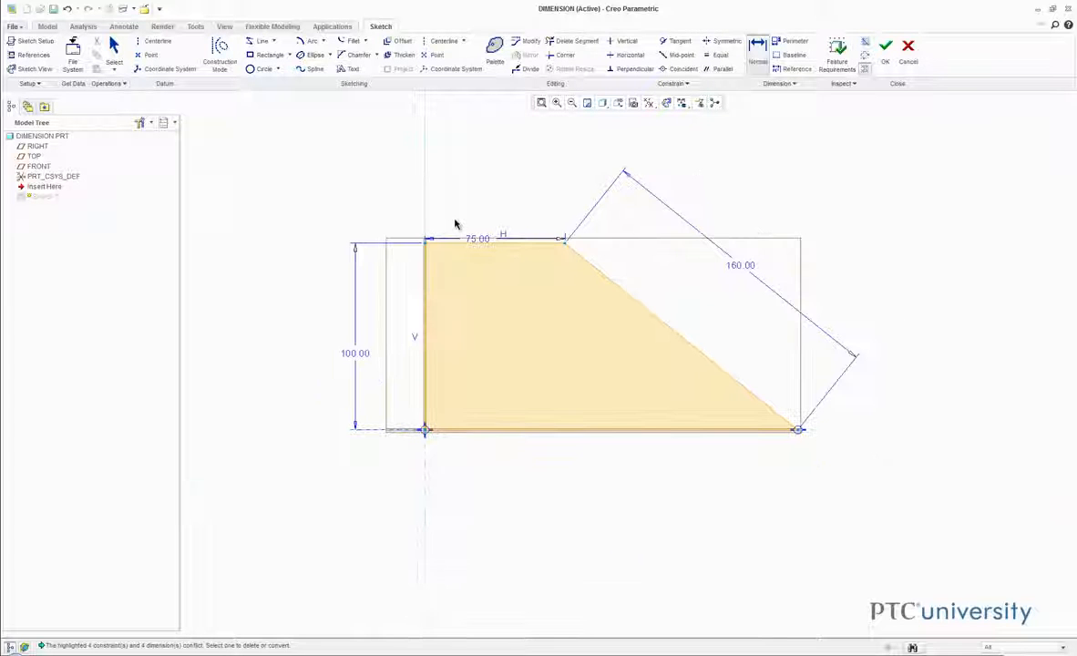
{"action": "scroll", "coordinate": [456, 224], "scroll_direction": "down", "scroll_amount": 2}
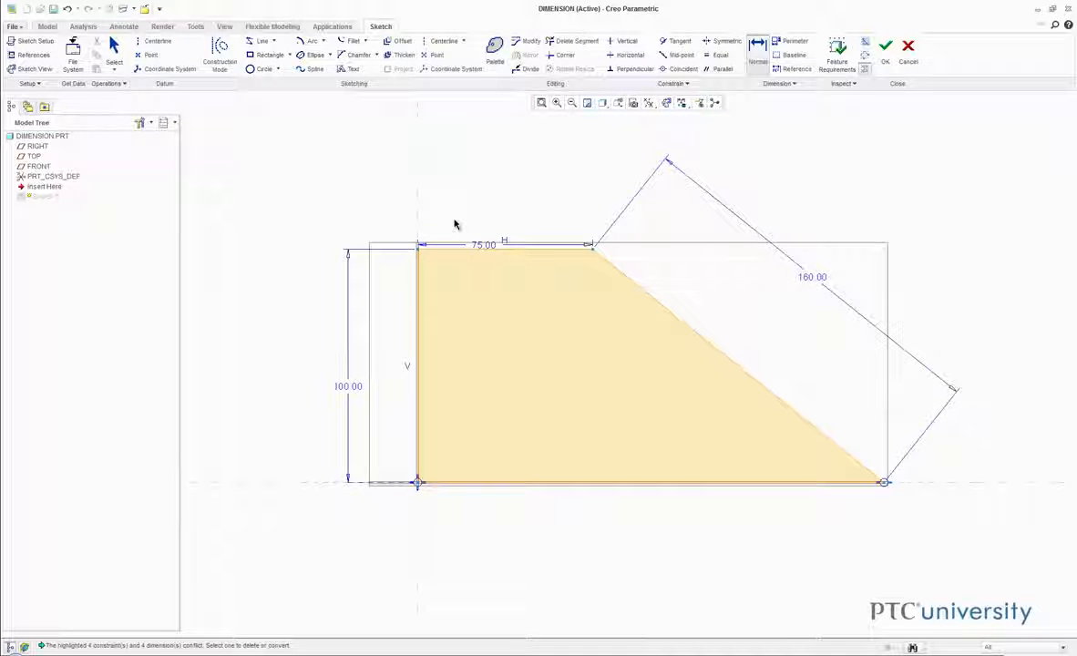
- Accept Sketch 1 and open the definition of Sketch 2 for editing
{"action": "left_click", "coordinate": [884, 49]}
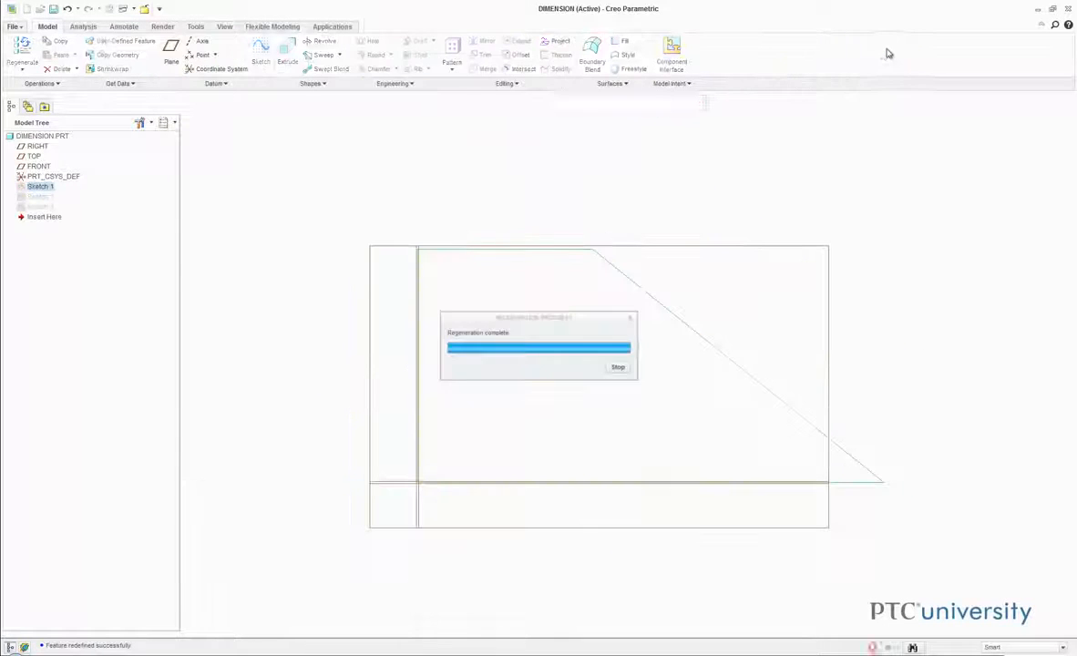
{"action": "right_click", "coordinate": [38, 196]}
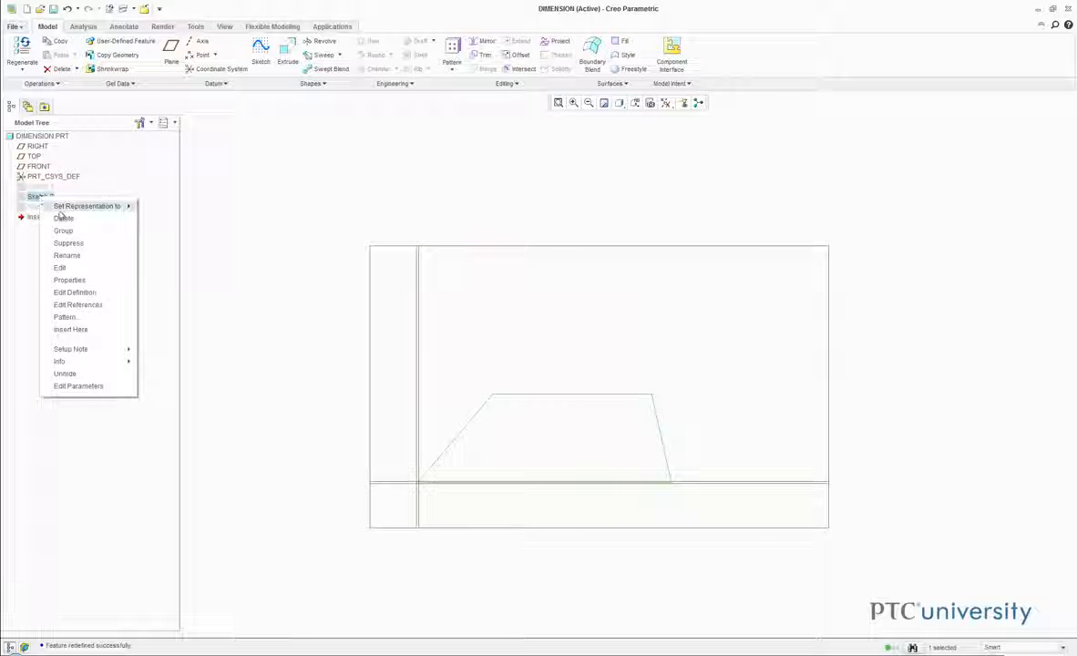
{"action": "left_click", "coordinate": [99, 292]}
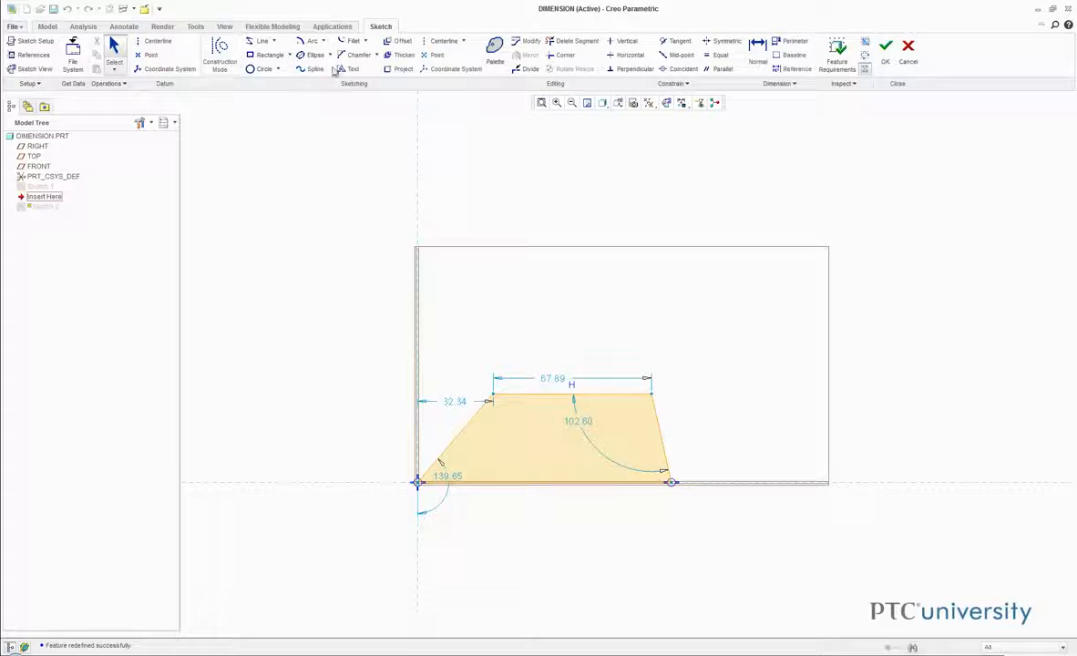
- Add an angle dimension of 50 degrees between the trapezoid's base and its sloped edge at the origin
{"action": "left_click", "coordinate": [616, 71]}
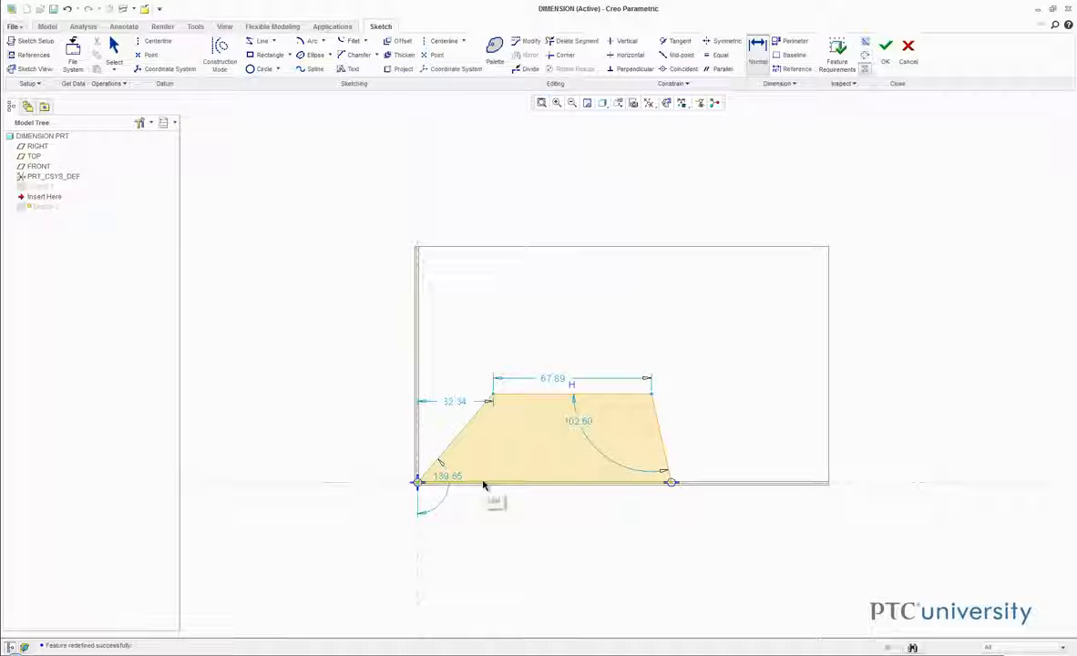
{"action": "middle_click", "coordinate": [468, 460]}
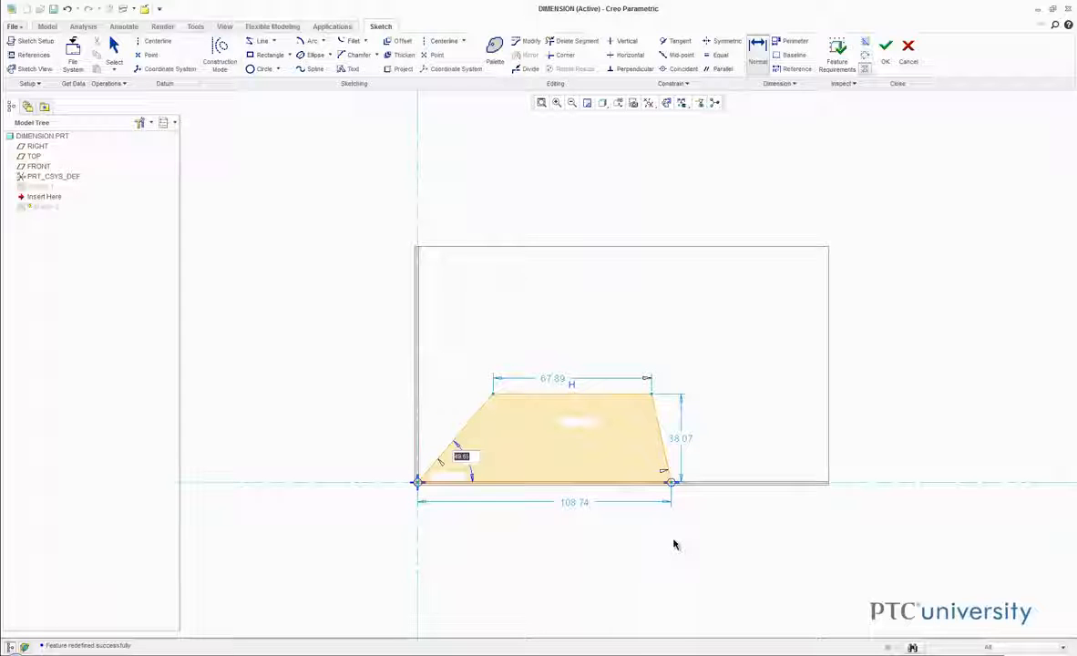
{"action": "type", "text": "4"}
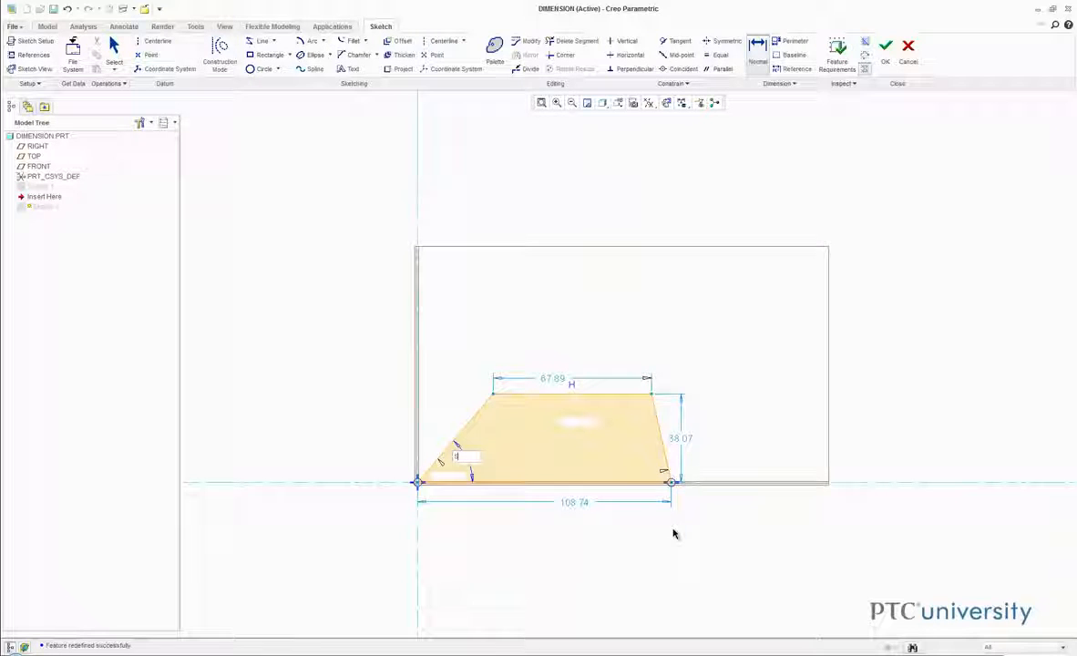
{"action": "type", "text": "0"}
{"action": "key", "text": "Return"}
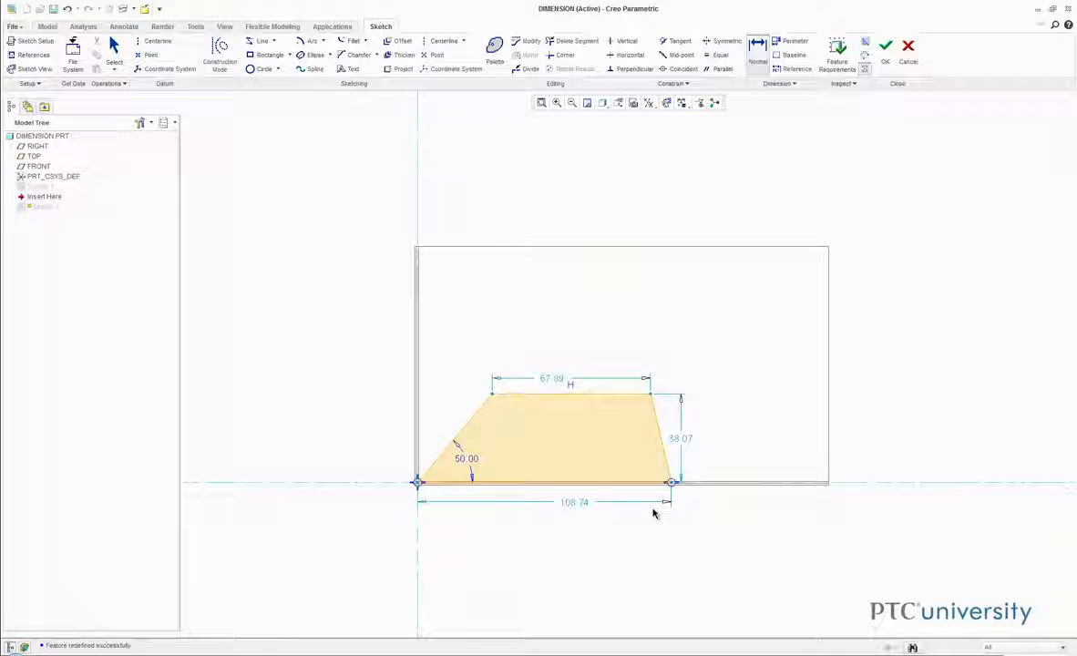
- Add an angle dimension of 75 degrees between the trapezoid's base and the sloped edge farthest from the origin
{"action": "scroll", "coordinate": [701, 489], "scroll_direction": "up", "scroll_amount": 2}
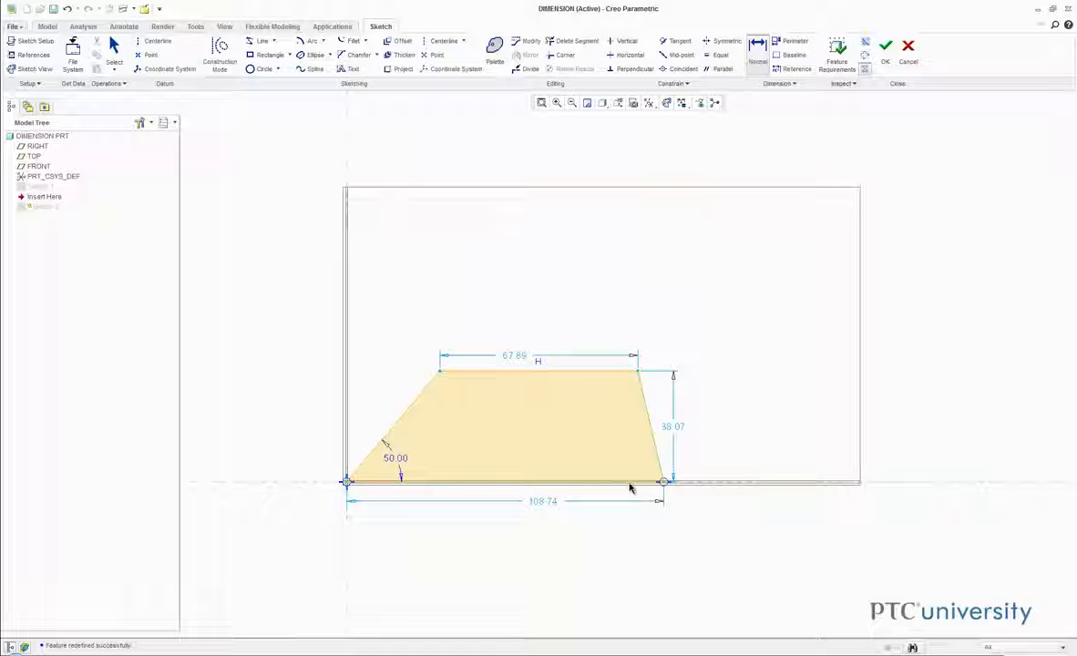
{"action": "middle_click", "coordinate": [621, 454]}
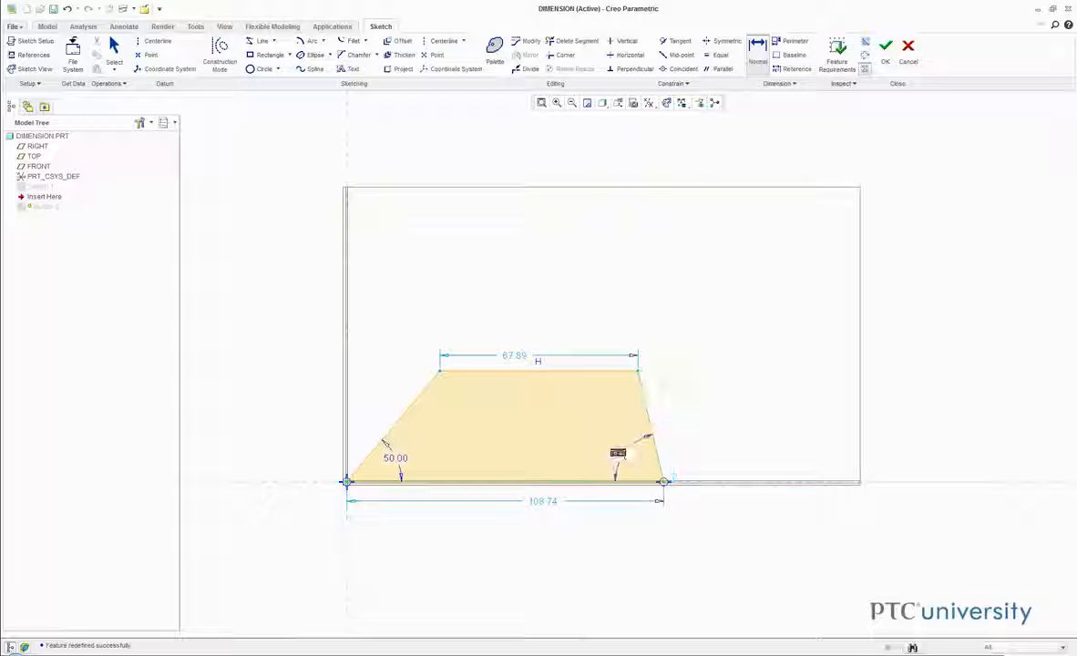
{"action": "type", "text": "75"}
{"action": "key", "text": "Return"}
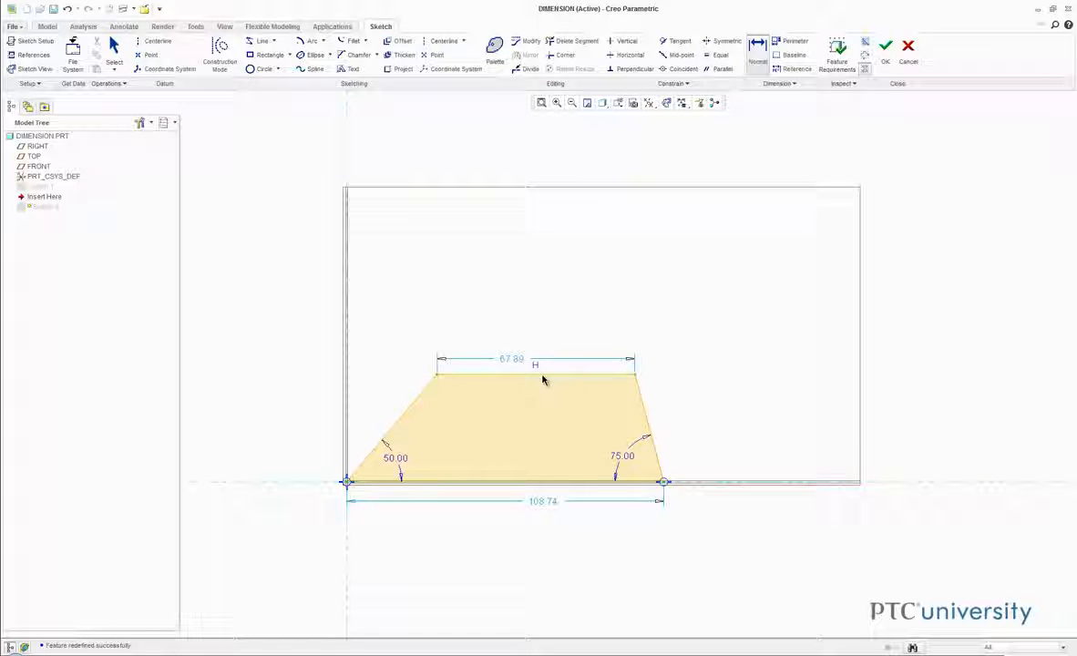
- Dimension the trapezoid's height between its two parallel edges as 40 and accept Sketch 2
{"action": "middle_click", "coordinate": [746, 424]}
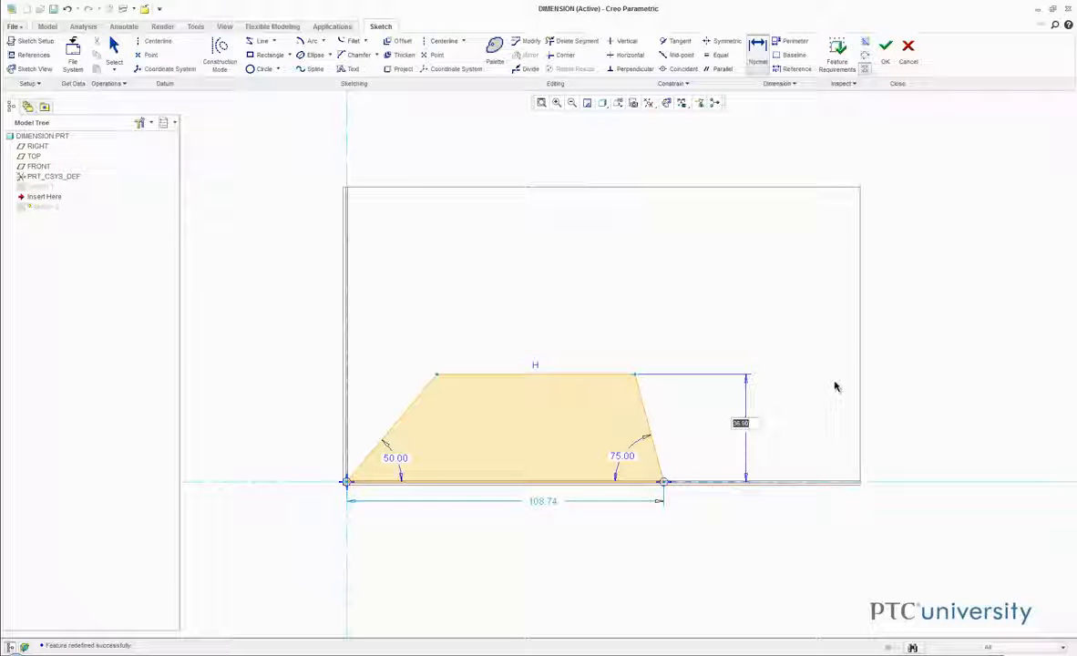
{"action": "type", "text": "40"}
{"action": "key", "text": "Return"}
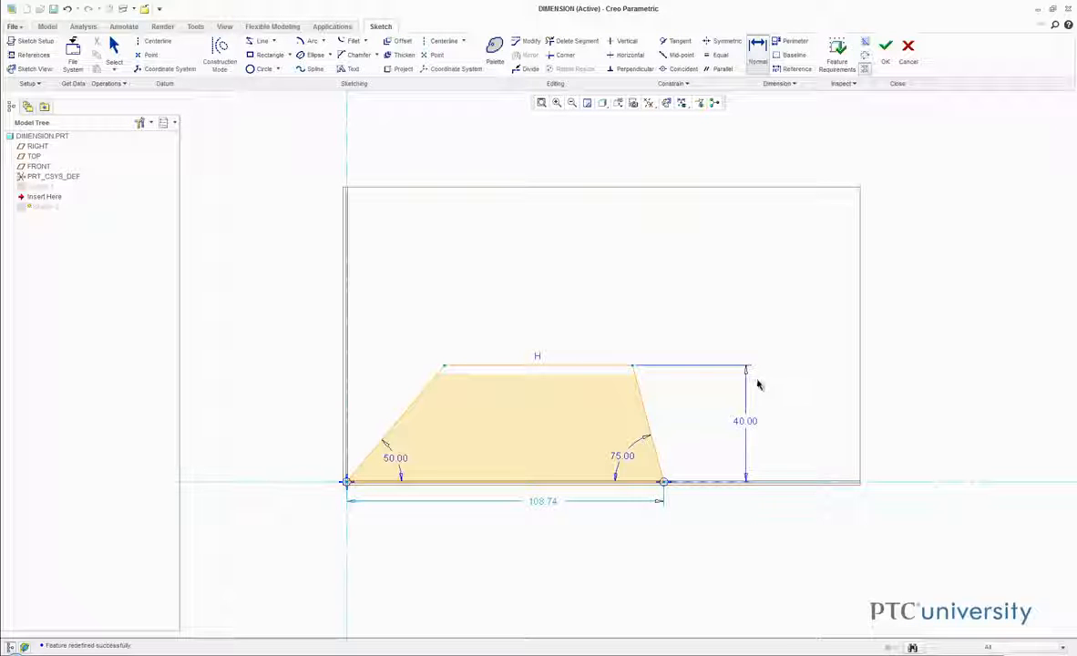
{"action": "left_click", "coordinate": [888, 50]}
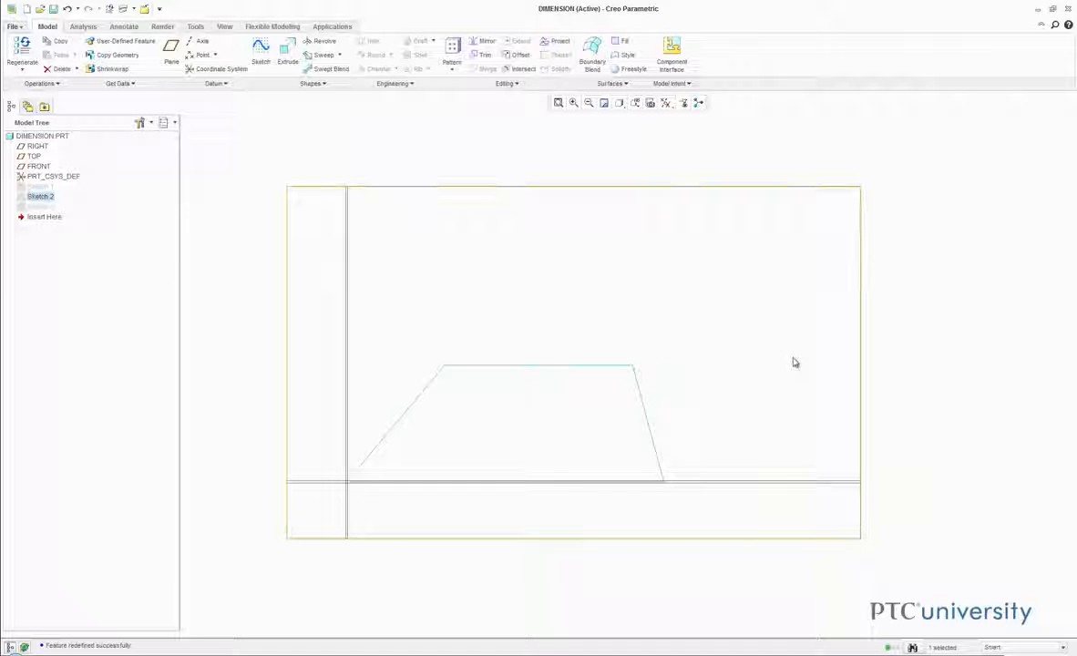
- Open the definition of Sketch 3 for editing and set the diameter of the small circle at the origin to 40
{"action": "left_click", "coordinate": [42, 208]}
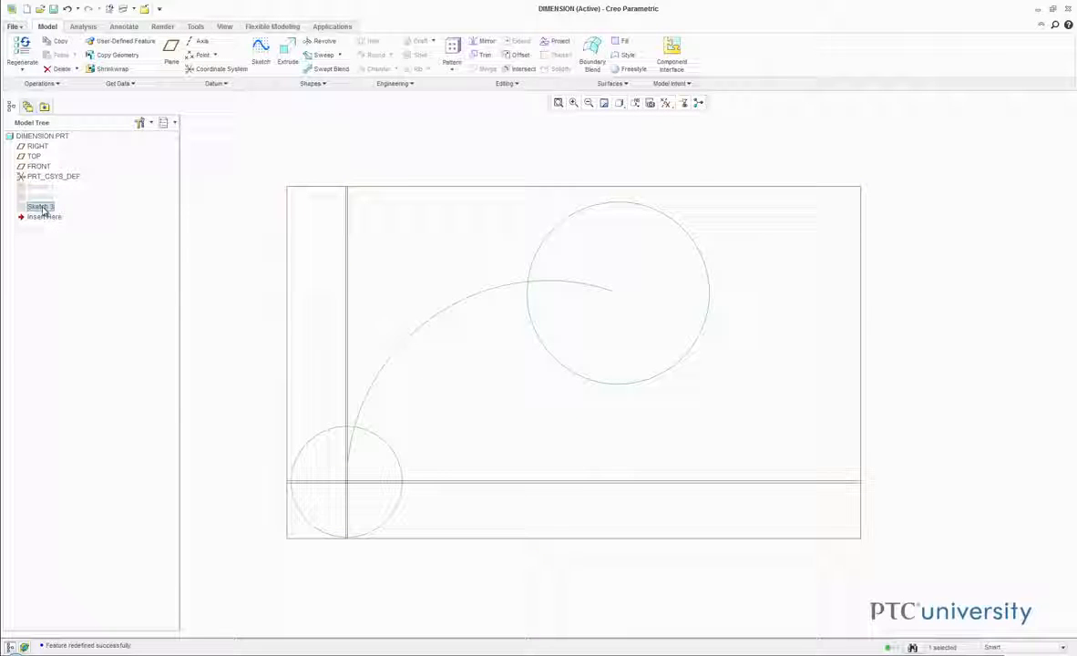
{"action": "right_click", "coordinate": [42, 208]}
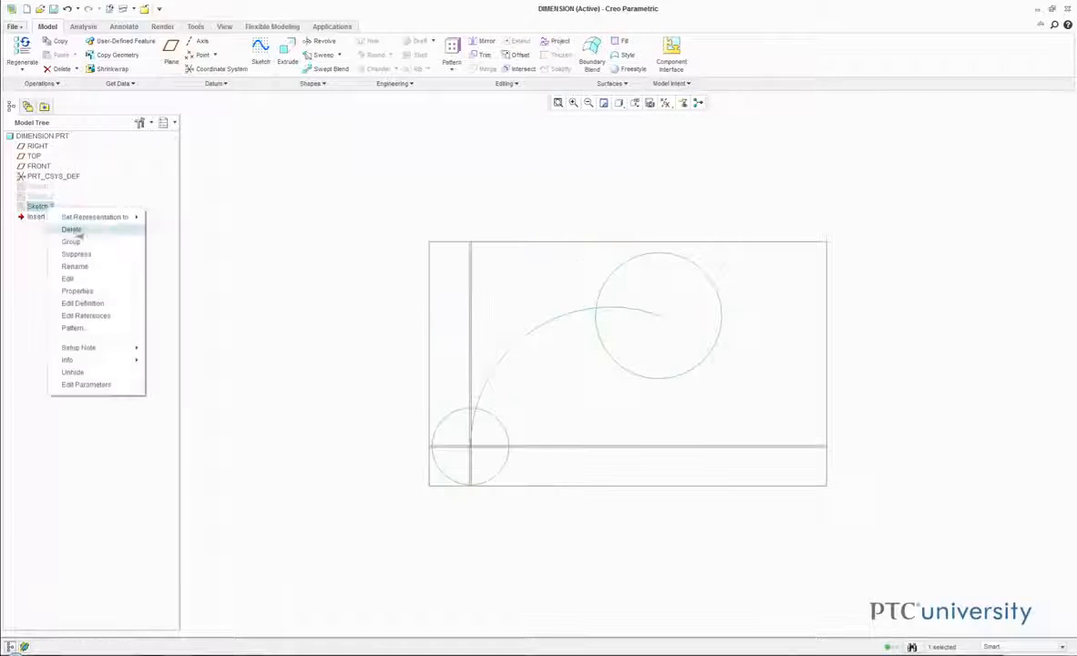
{"action": "left_click", "coordinate": [116, 304]}
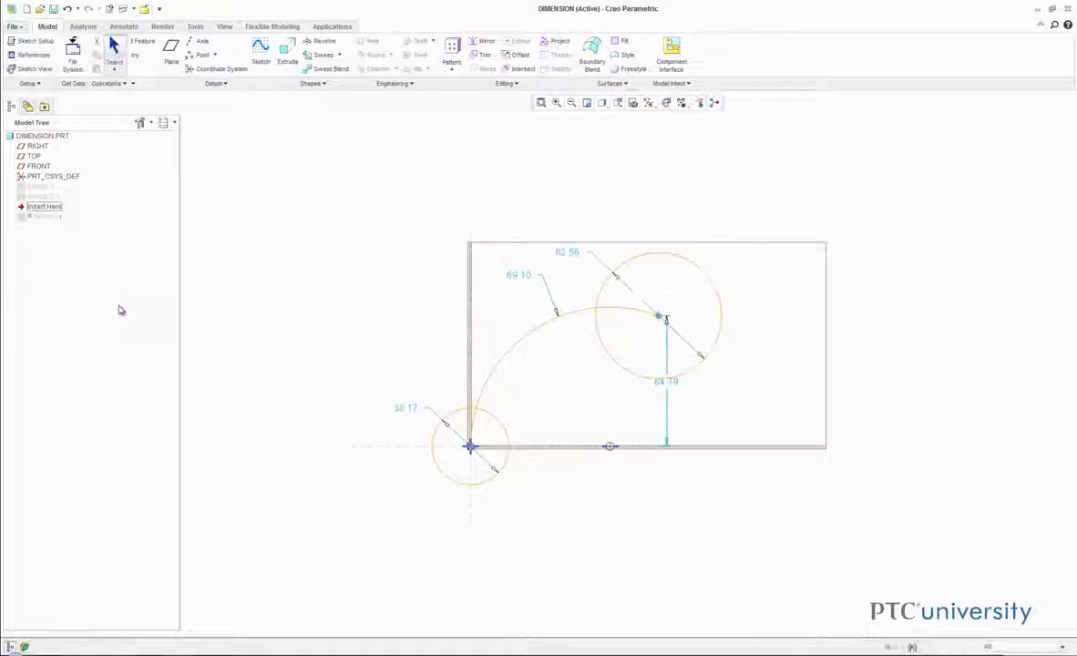
{"action": "left_click", "coordinate": [757, 51]}
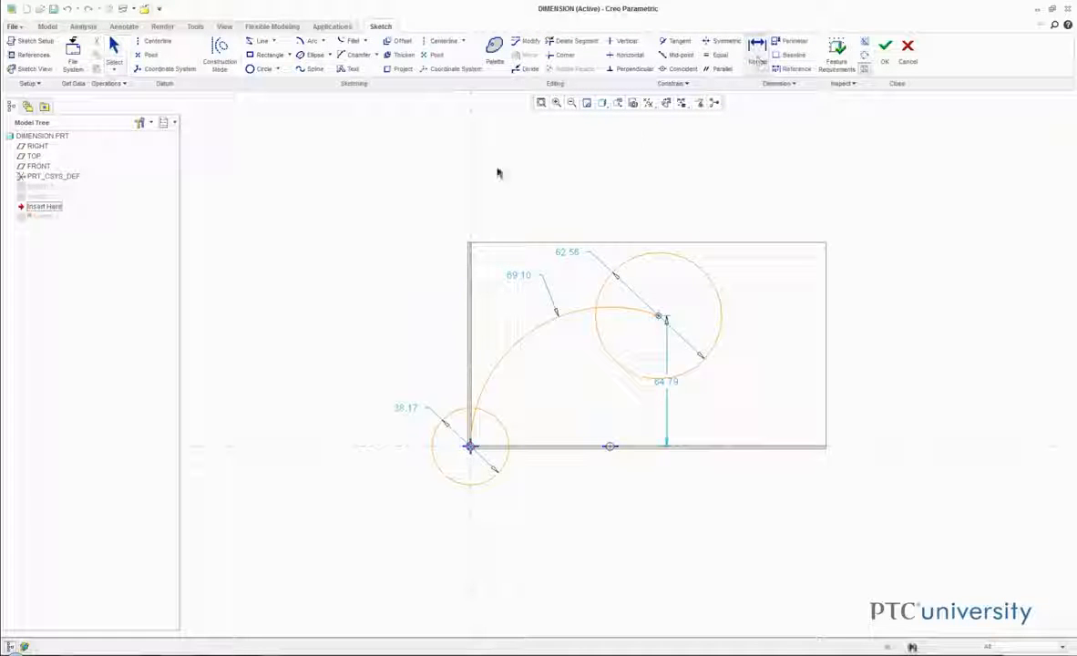
{"action": "double_click", "coordinate": [401, 410]}
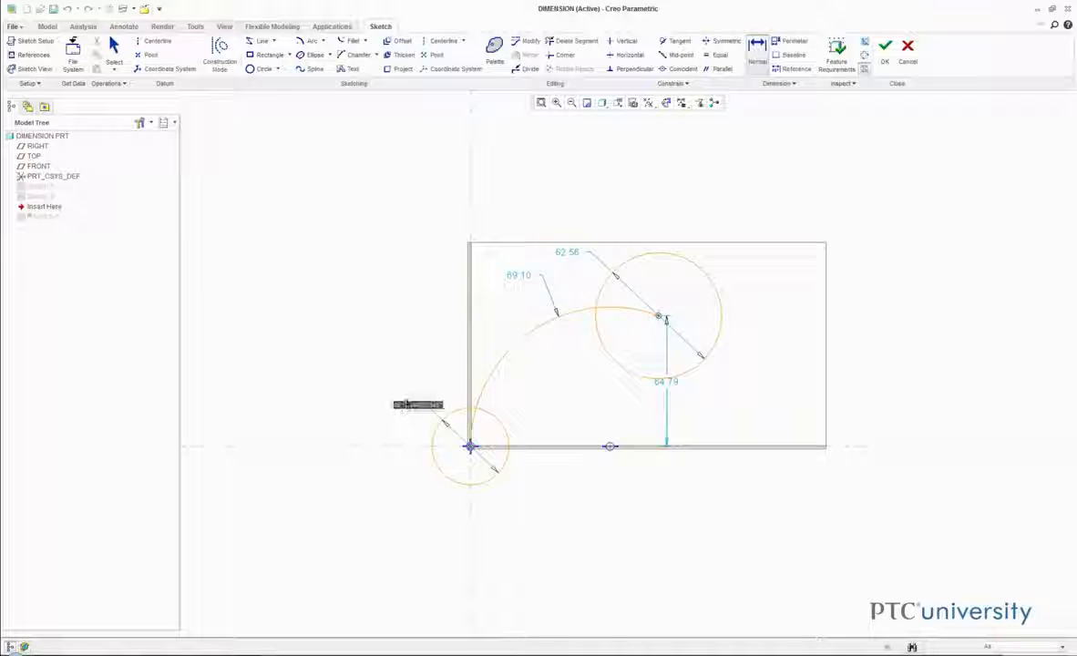
{"action": "type", "text": "40"}
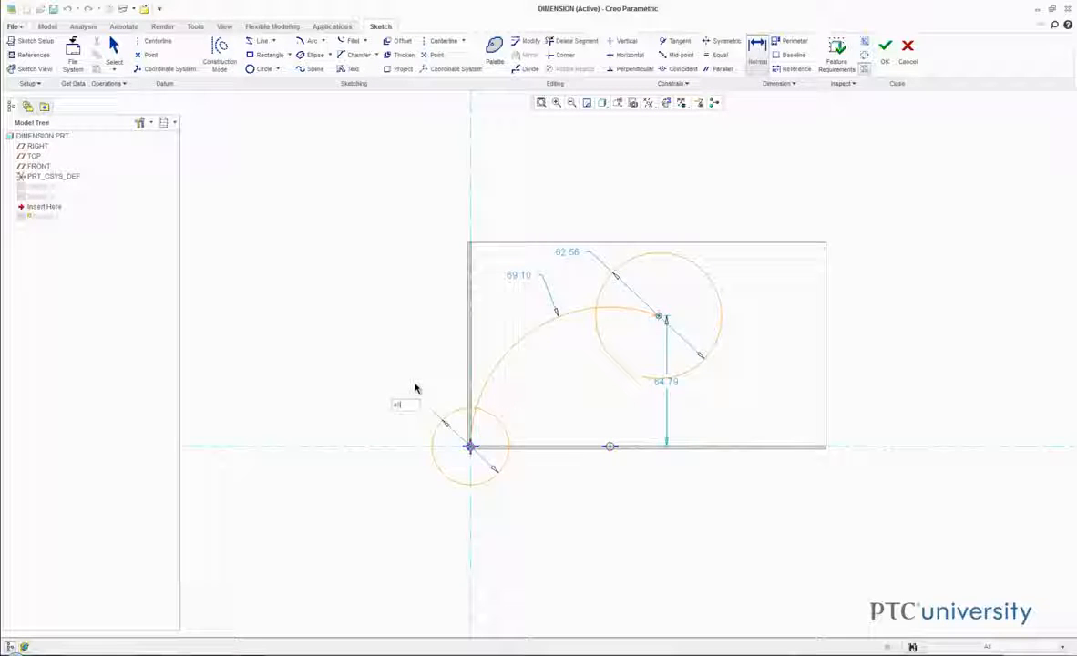
{"action": "key", "text": "Return"}
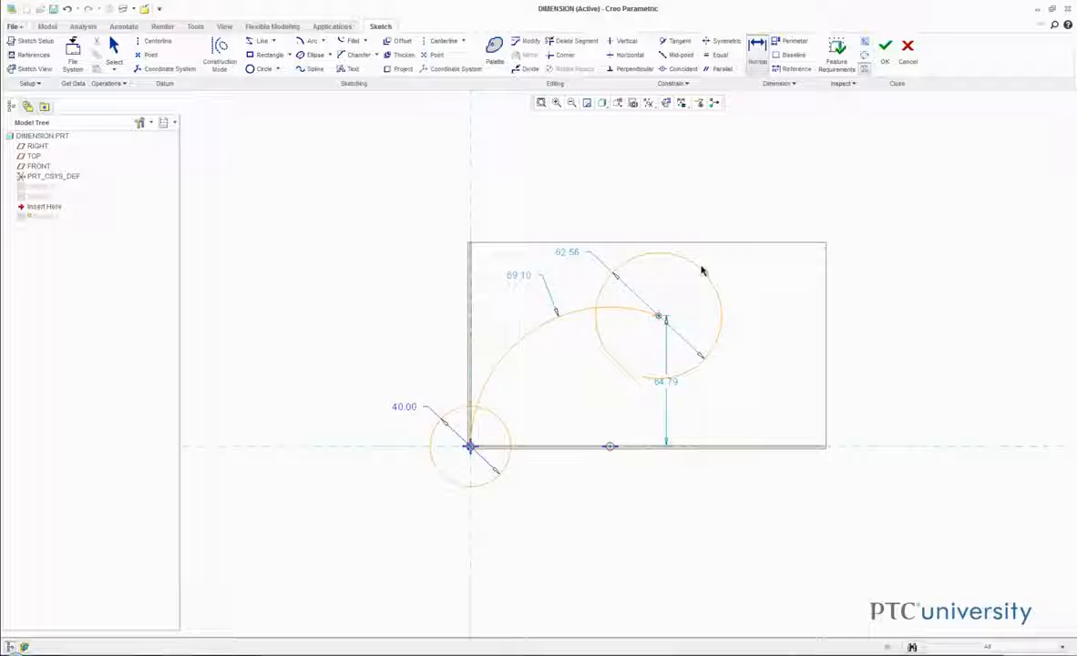
- Dimension the large circle's radius as 30 and the arc's angle as 90 degrees
{"action": "middle_click", "coordinate": [762, 176]}
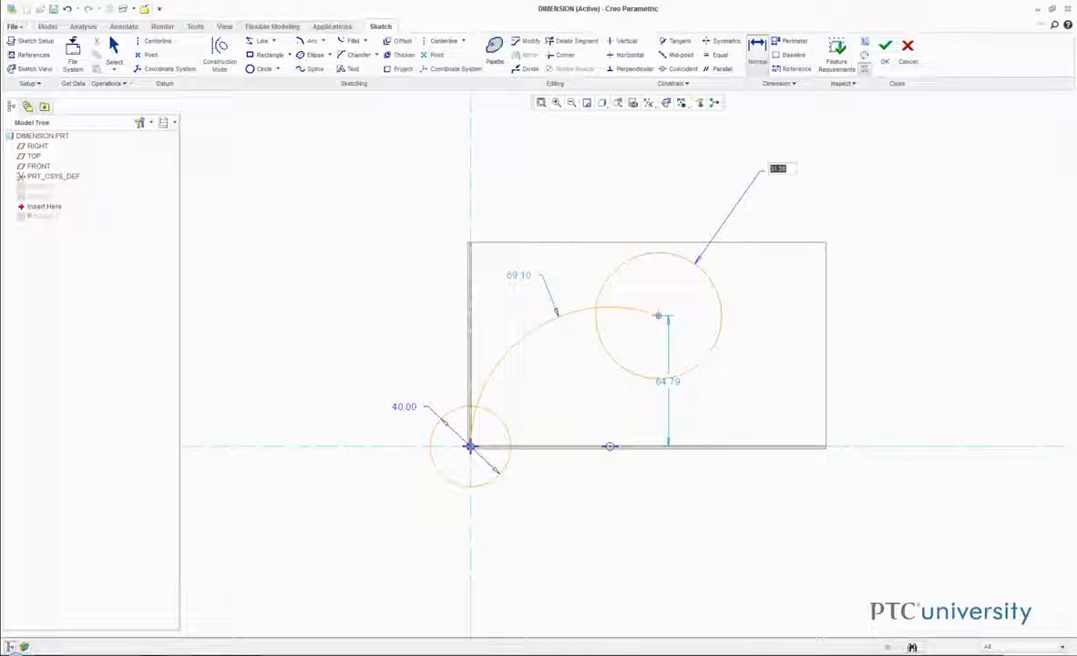
{"action": "type", "text": "1"}
{"action": "type", "text": "0"}
{"action": "key", "text": "Return"}
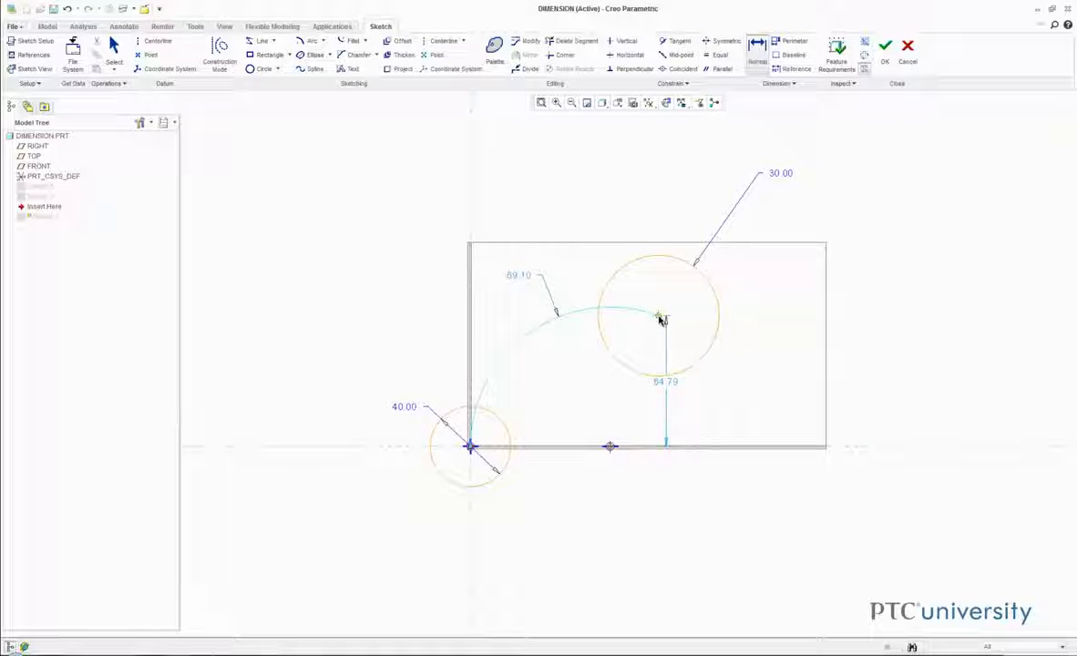
{"action": "left_click", "coordinate": [595, 426]}
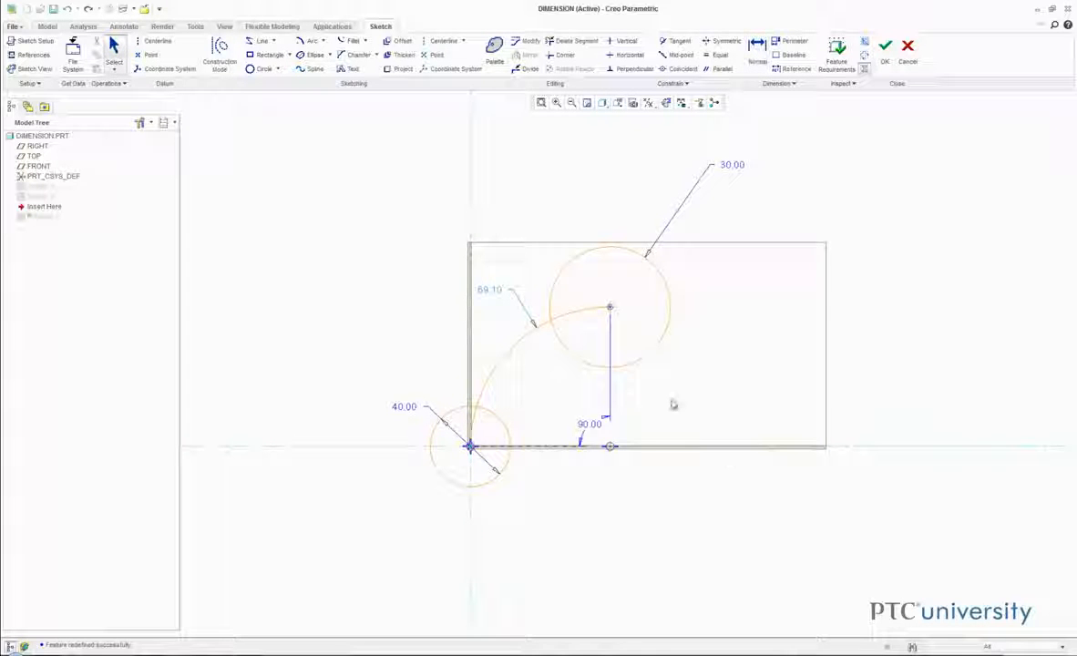
- Convert the arc's 90-degree angle dimension to an arc length dimension
{"action": "right_click", "coordinate": [601, 426]}
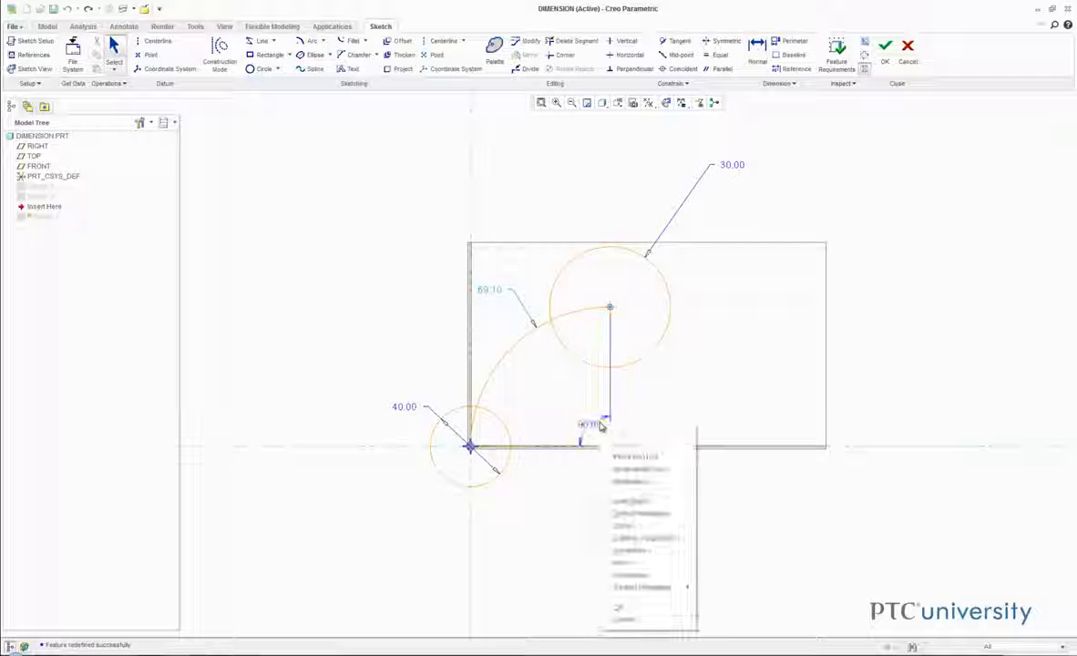
{"action": "left_click", "coordinate": [702, 390]}
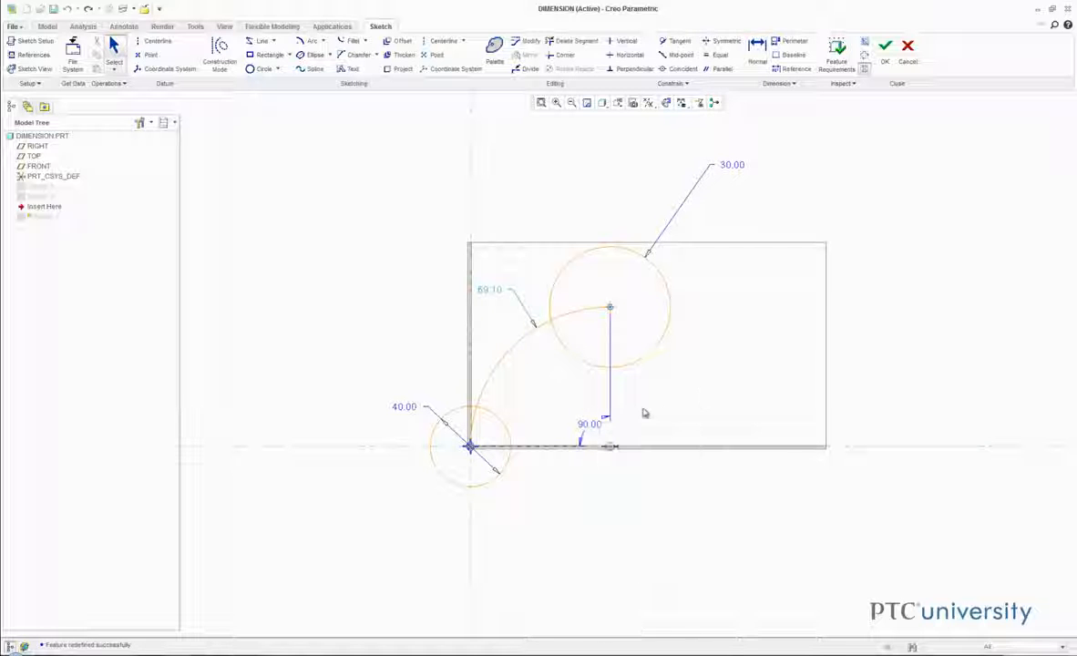
{"action": "left_click", "coordinate": [595, 423]}
{"action": "right_click", "coordinate": [631, 407]}
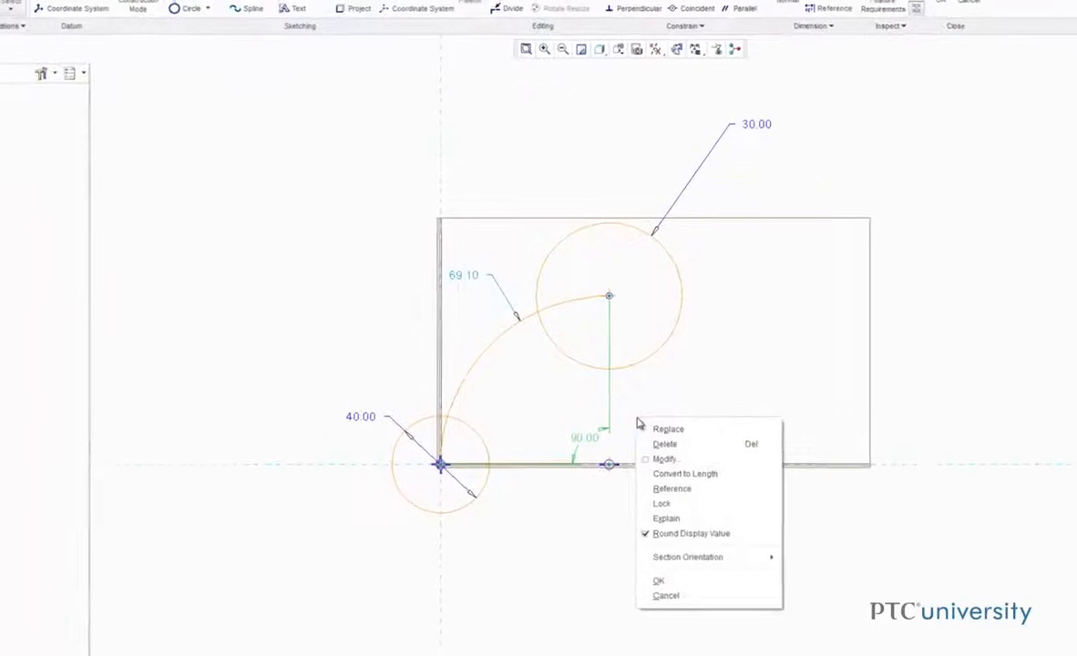
{"action": "left_click", "coordinate": [683, 475]}
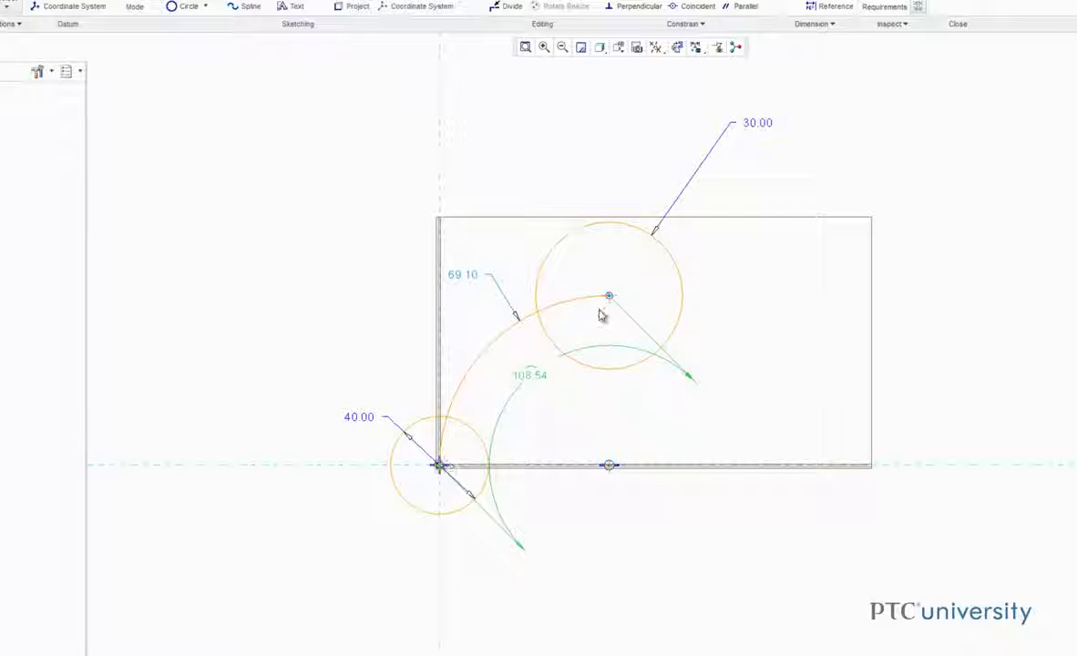
- Convert the large circle's radius dimension to a diameter dimension and from there to a linear dimension
{"action": "left_click", "coordinate": [753, 125]}
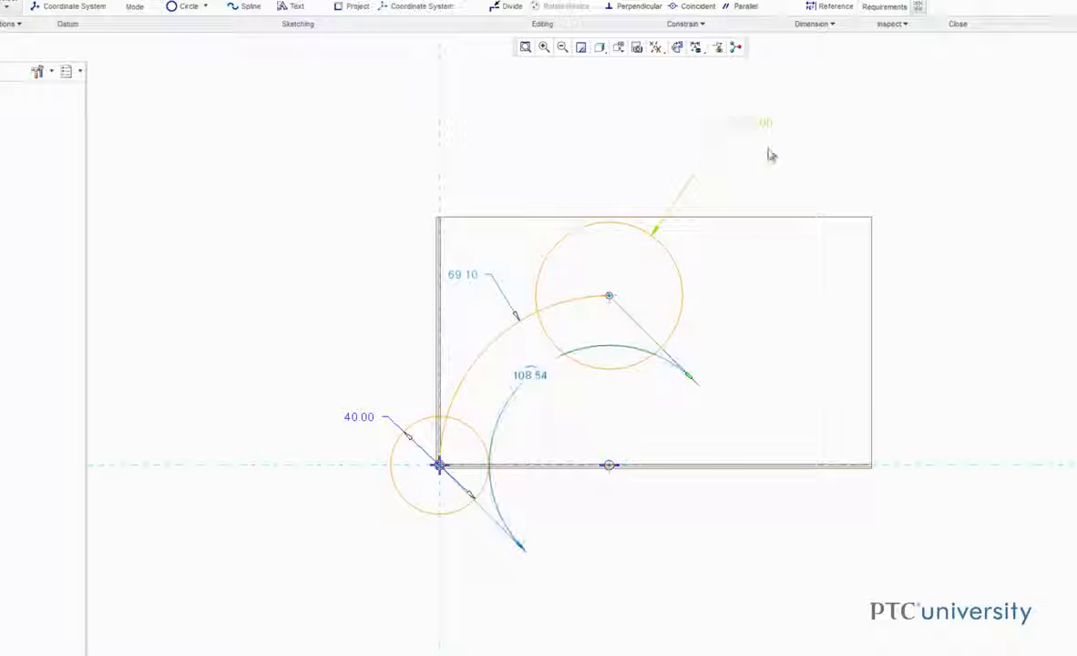
{"action": "right_click", "coordinate": [743, 194]}
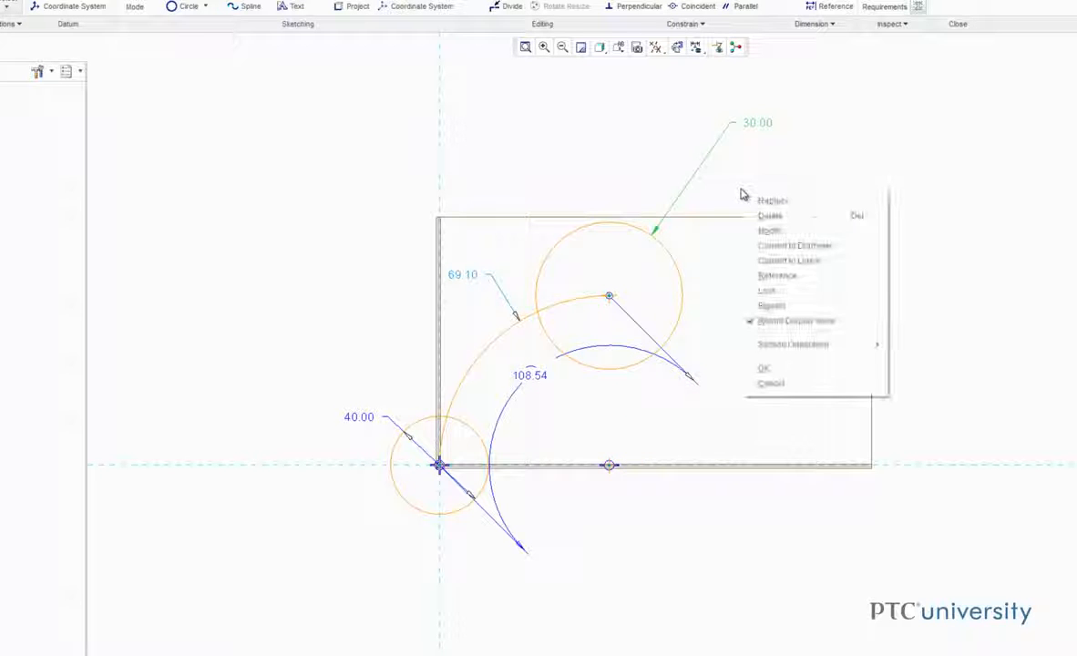
{"action": "left_click", "coordinate": [779, 246]}
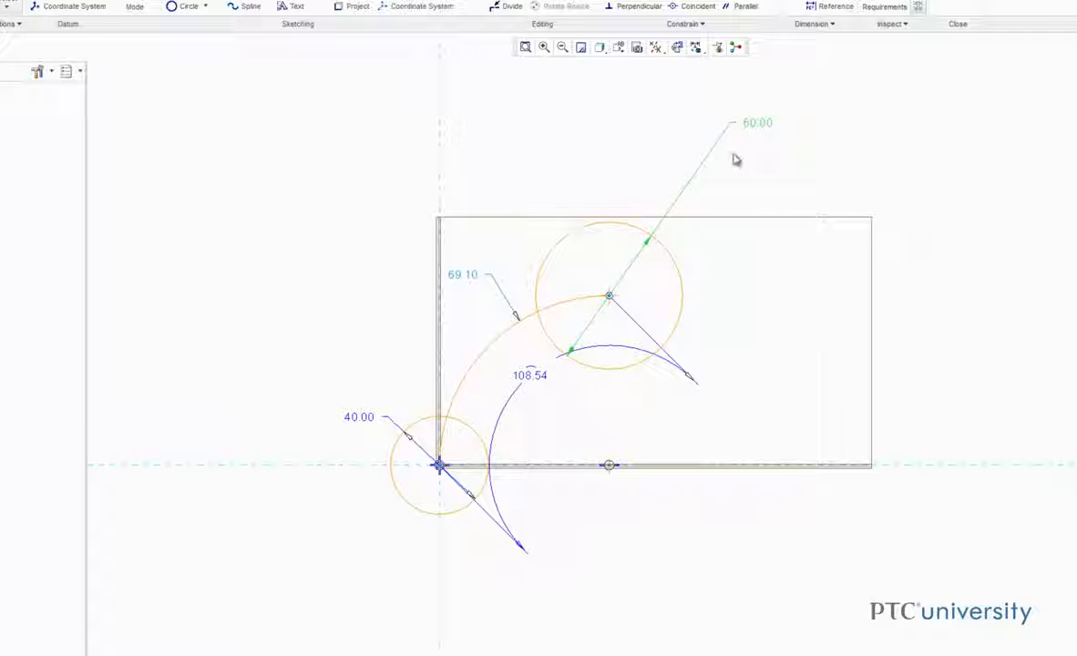
{"action": "right_click", "coordinate": [749, 203]}
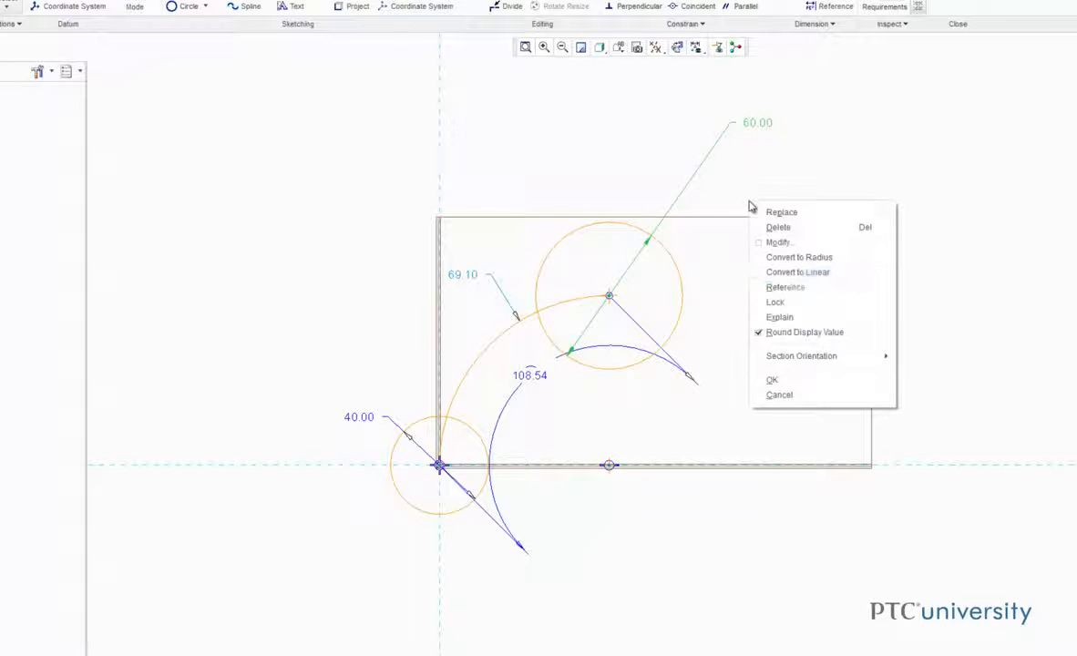
{"action": "left_click", "coordinate": [792, 272]}
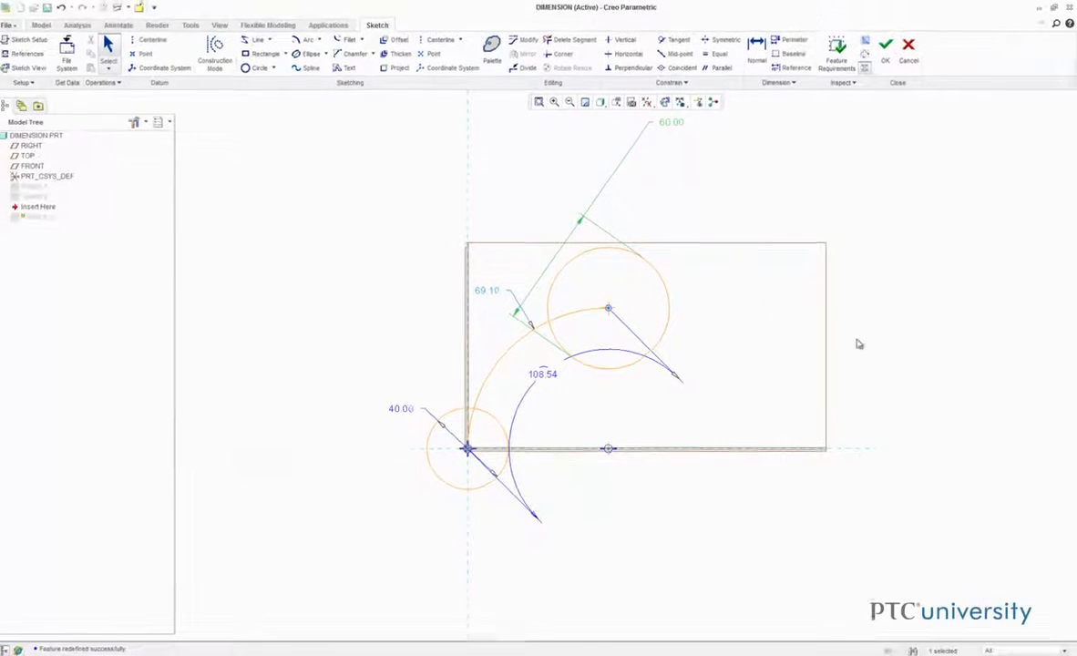
- Convert the arc length dimension back to an angle dimension
{"action": "left_click", "coordinate": [543, 375]}
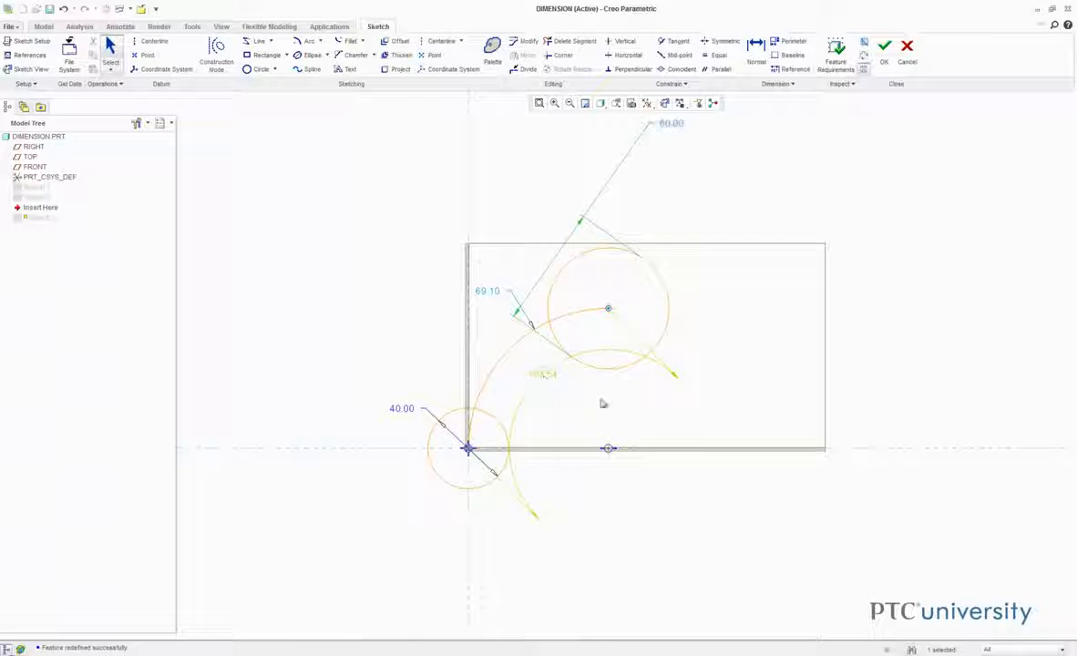
{"action": "right_click", "coordinate": [700, 436]}
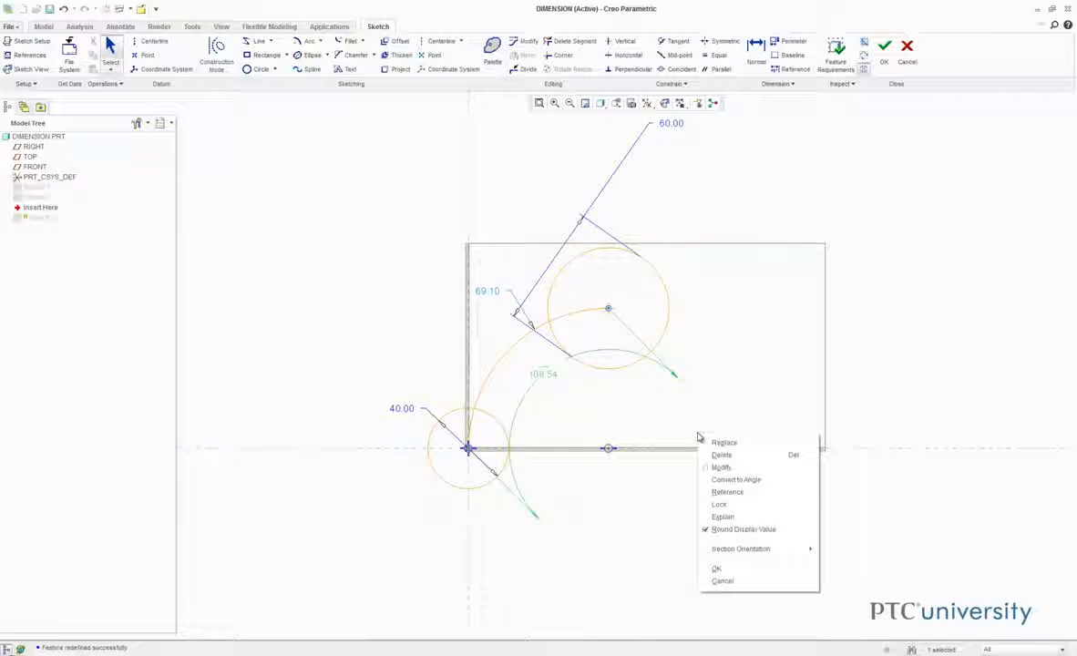
{"action": "left_click", "coordinate": [736, 480]}
- Move the arc's angle, the large circle's linear and the arc's radius dimension texts clear of each other, and accept Sketch 3
{"action": "left_click_drag", "start_coordinate": [546, 378], "coordinate": [585, 412]}
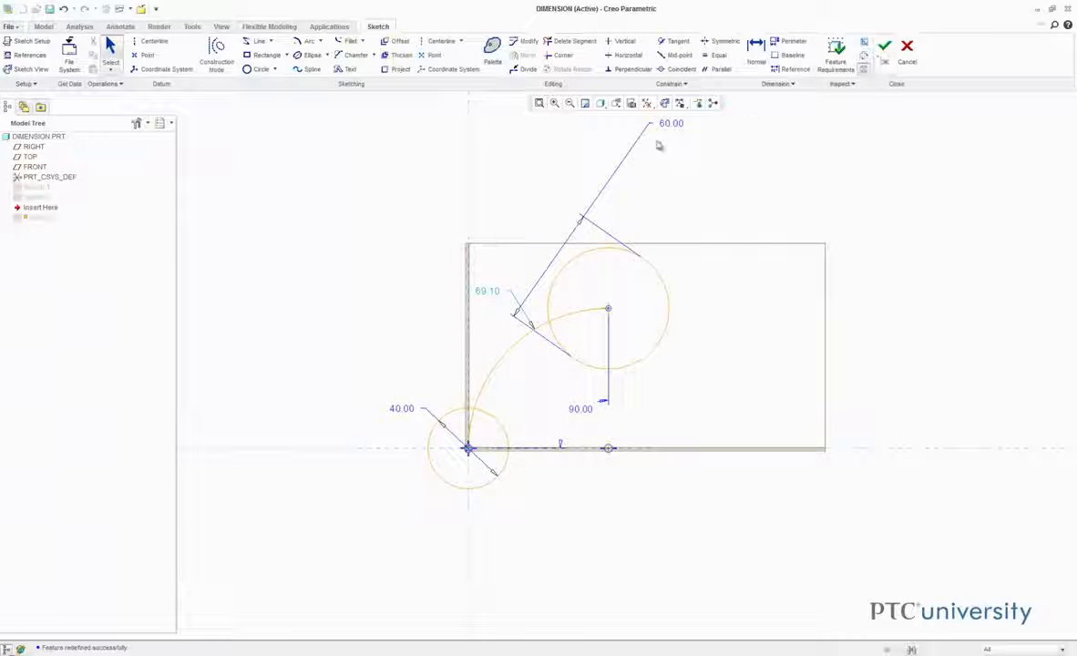
{"action": "left_click_drag", "start_coordinate": [673, 127], "coordinate": [590, 173]}
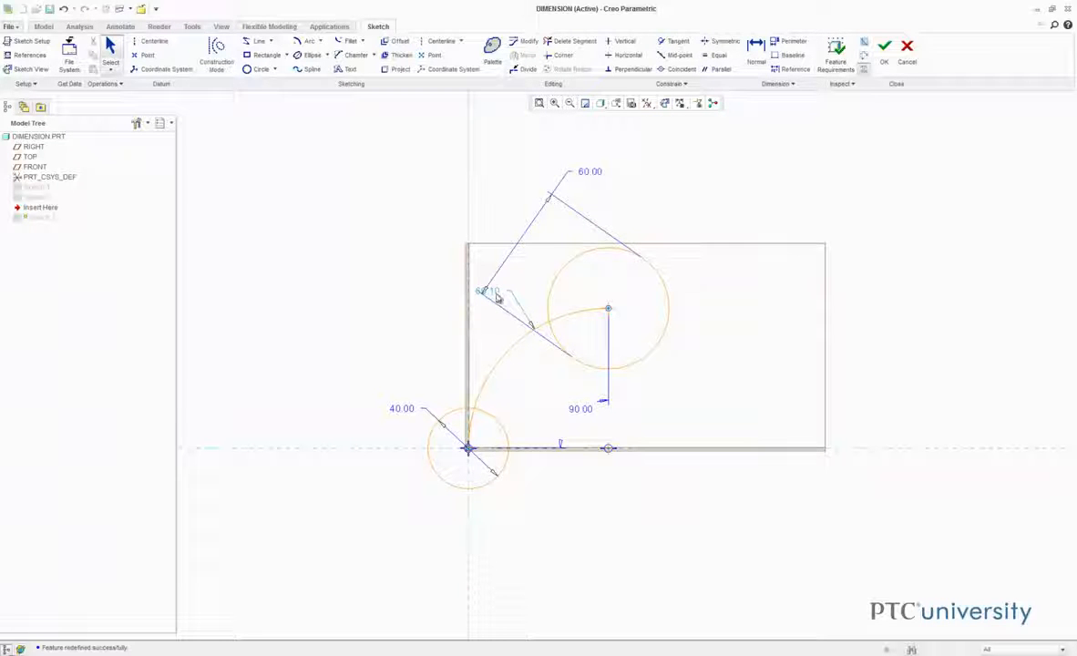
{"action": "left_click_drag", "start_coordinate": [498, 301], "coordinate": [451, 309]}
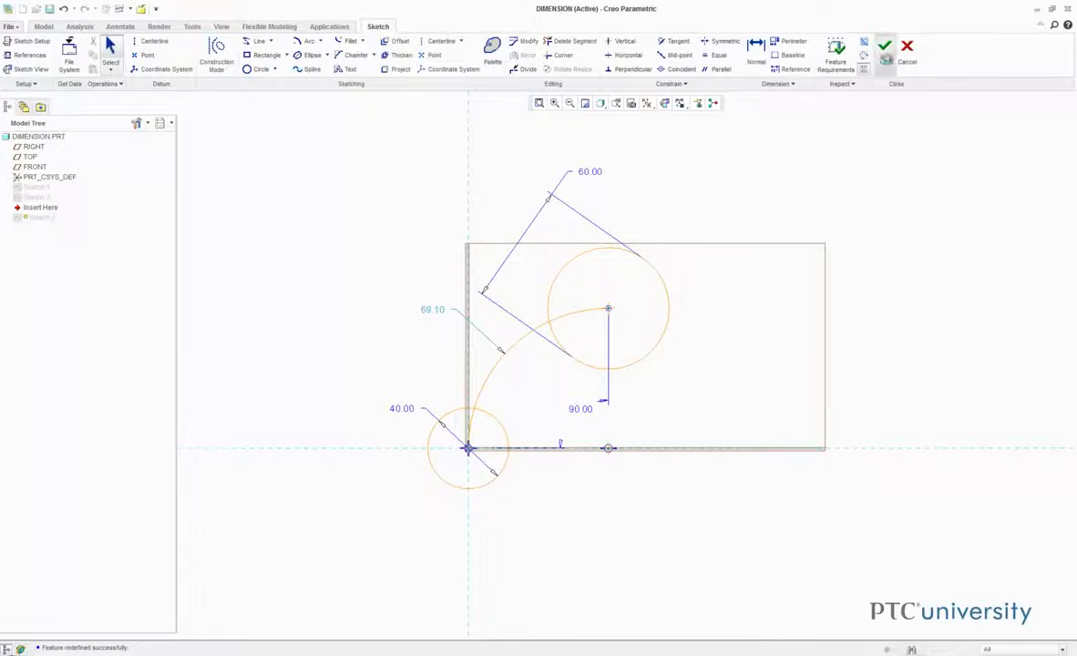
{"action": "left_click", "coordinate": [884, 52]}
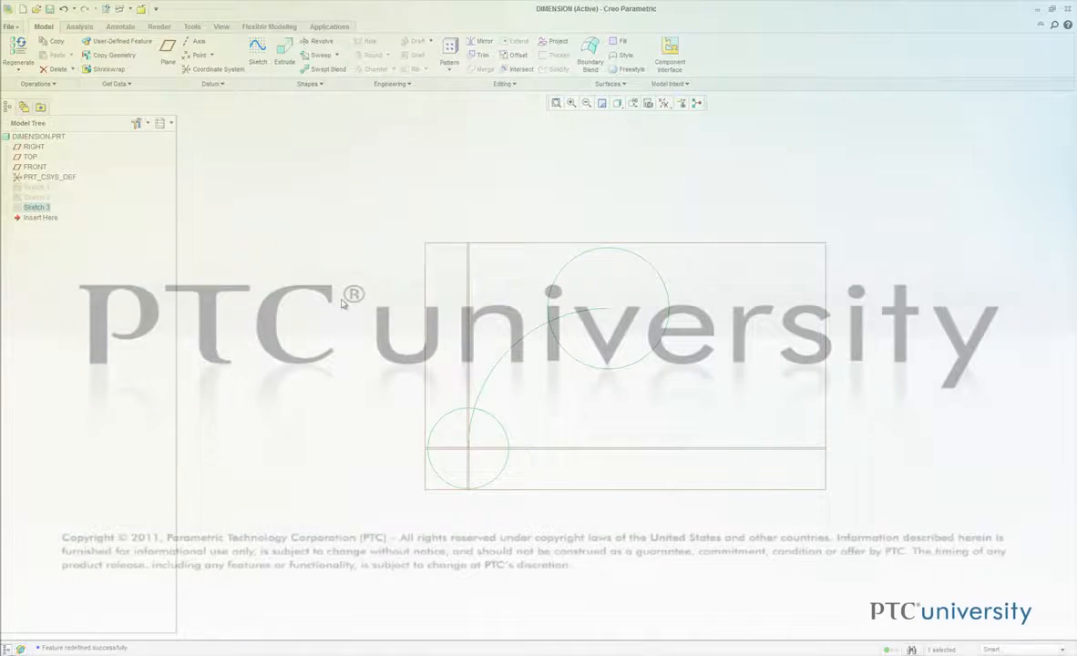